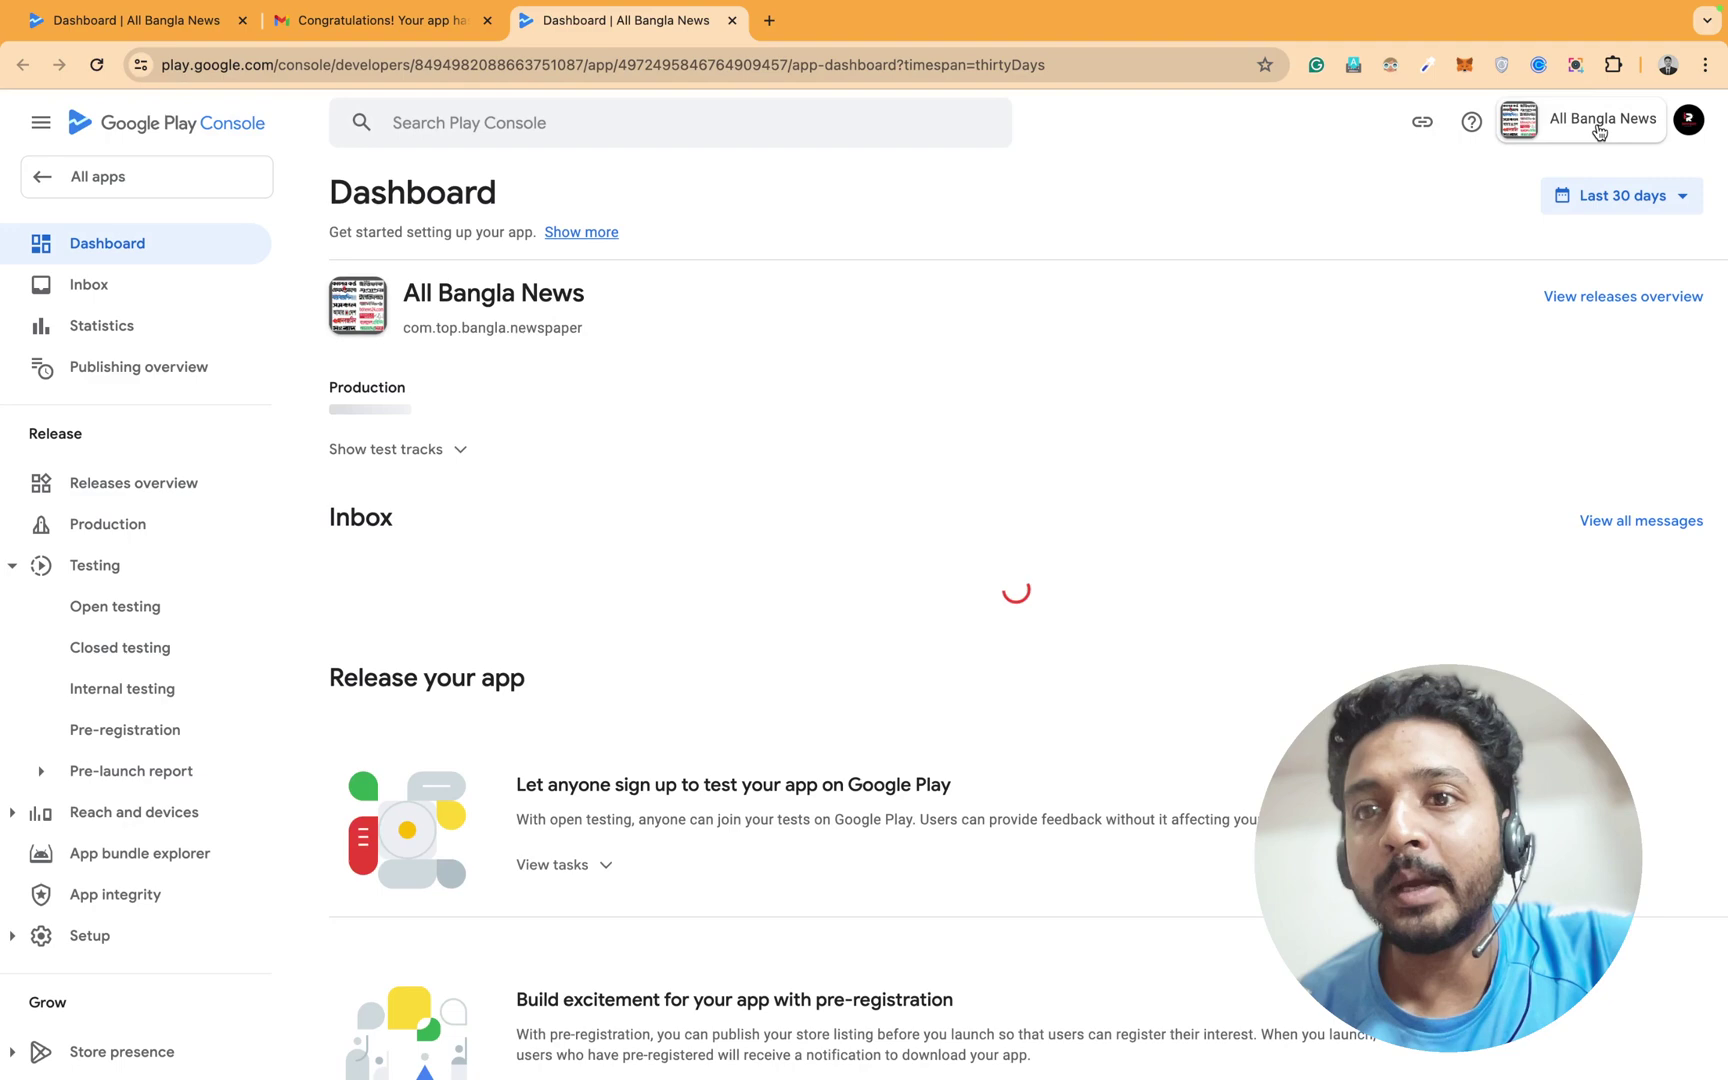
scroll(926, 785, "down", 2)
scroll(926, 784, "down", 5)
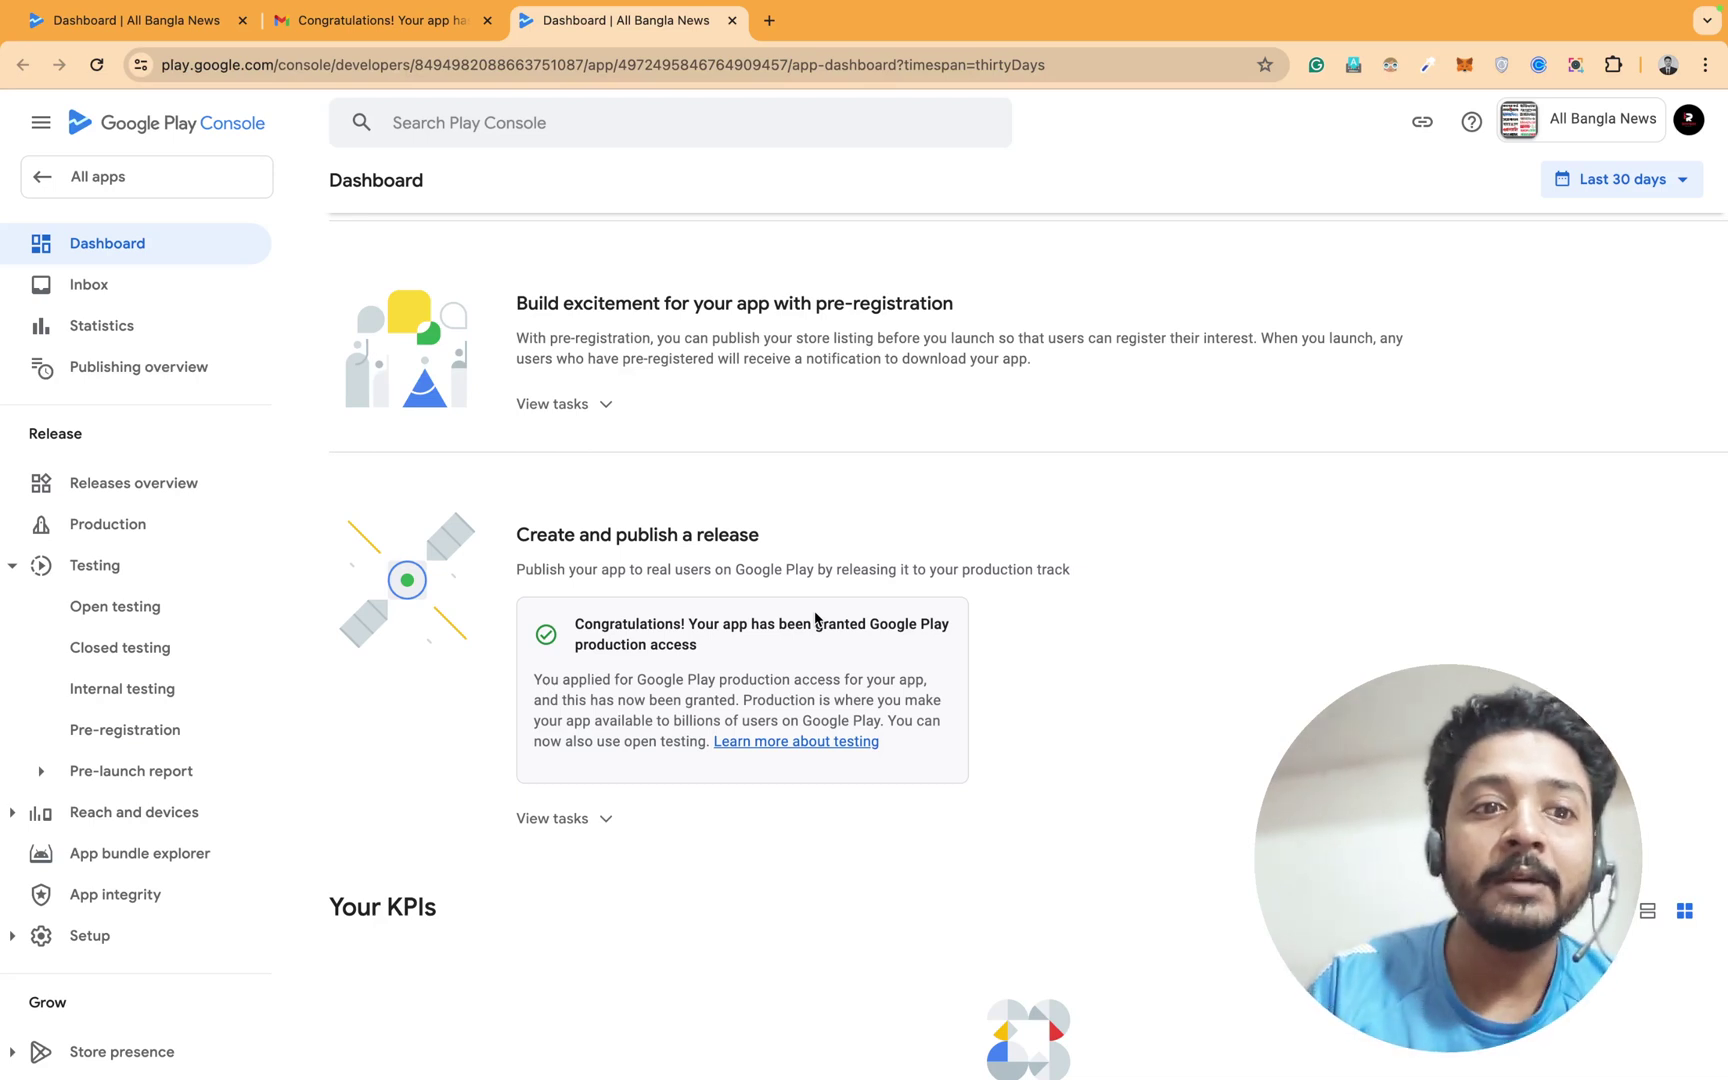
Copy the Join on the web link from the All Bangla News Closed testing - Alpha Testers tab
left_click(117, 648)
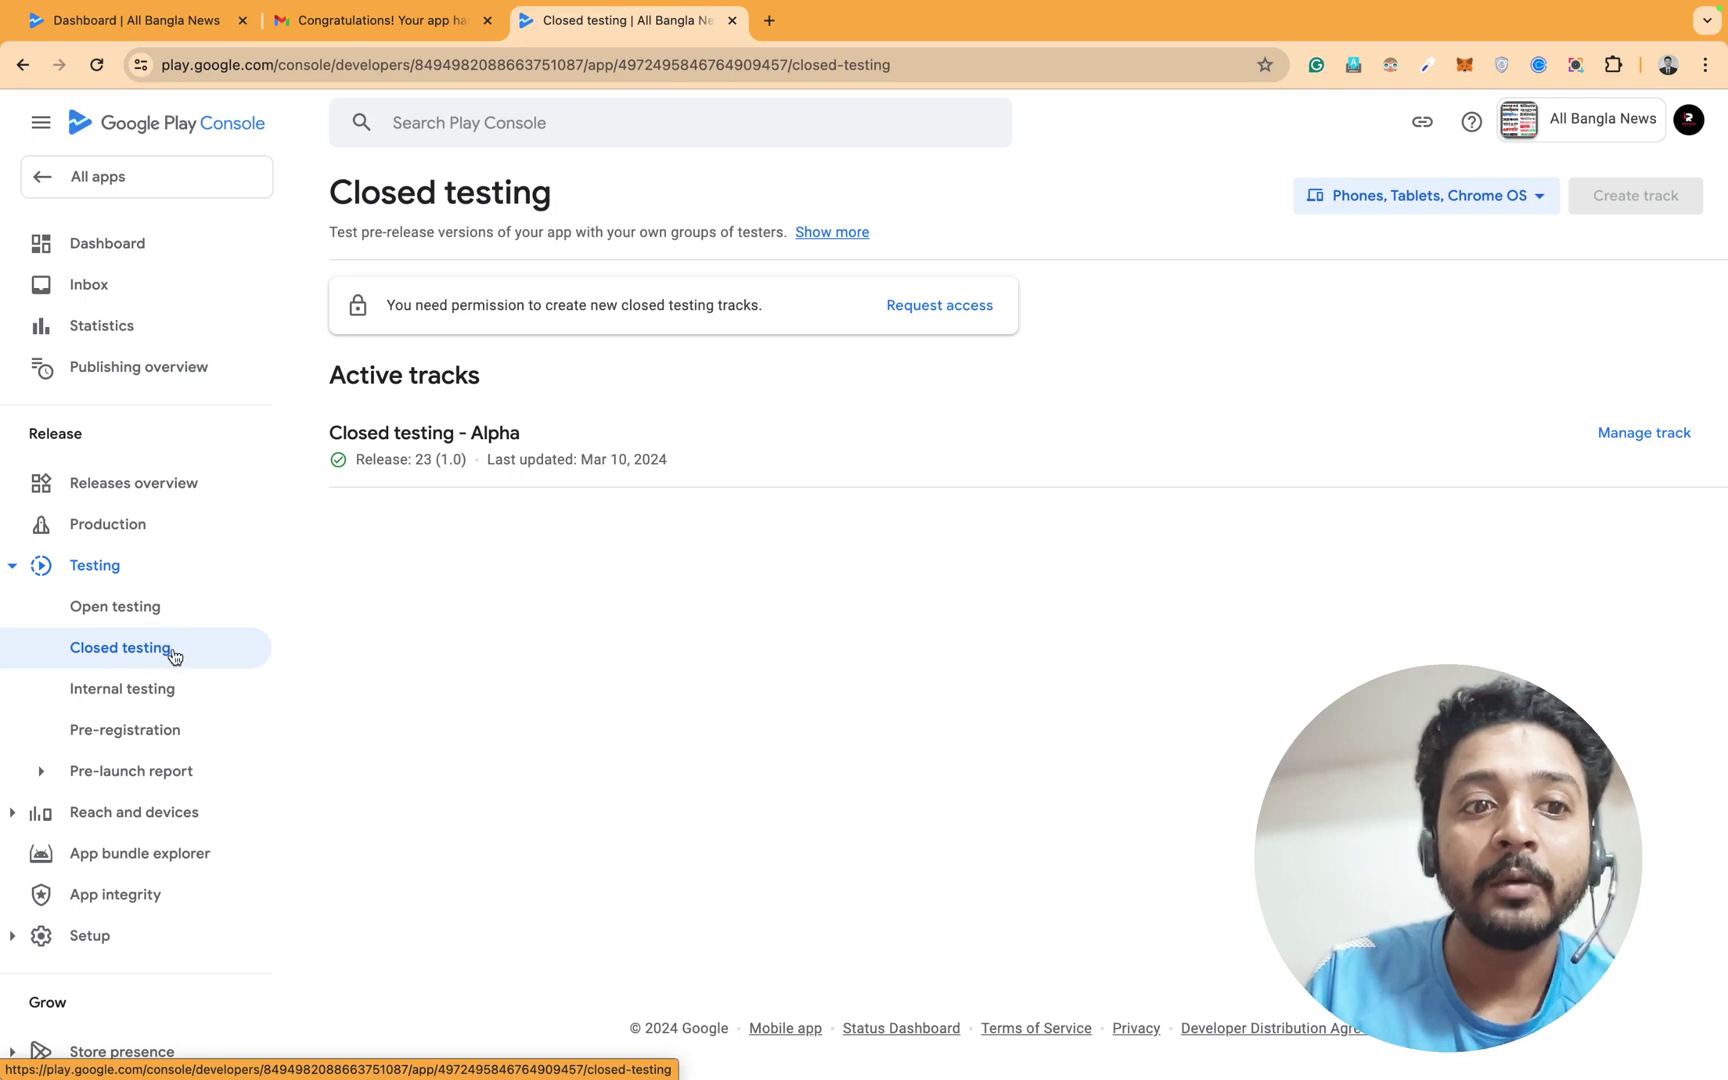
left_click(1648, 440)
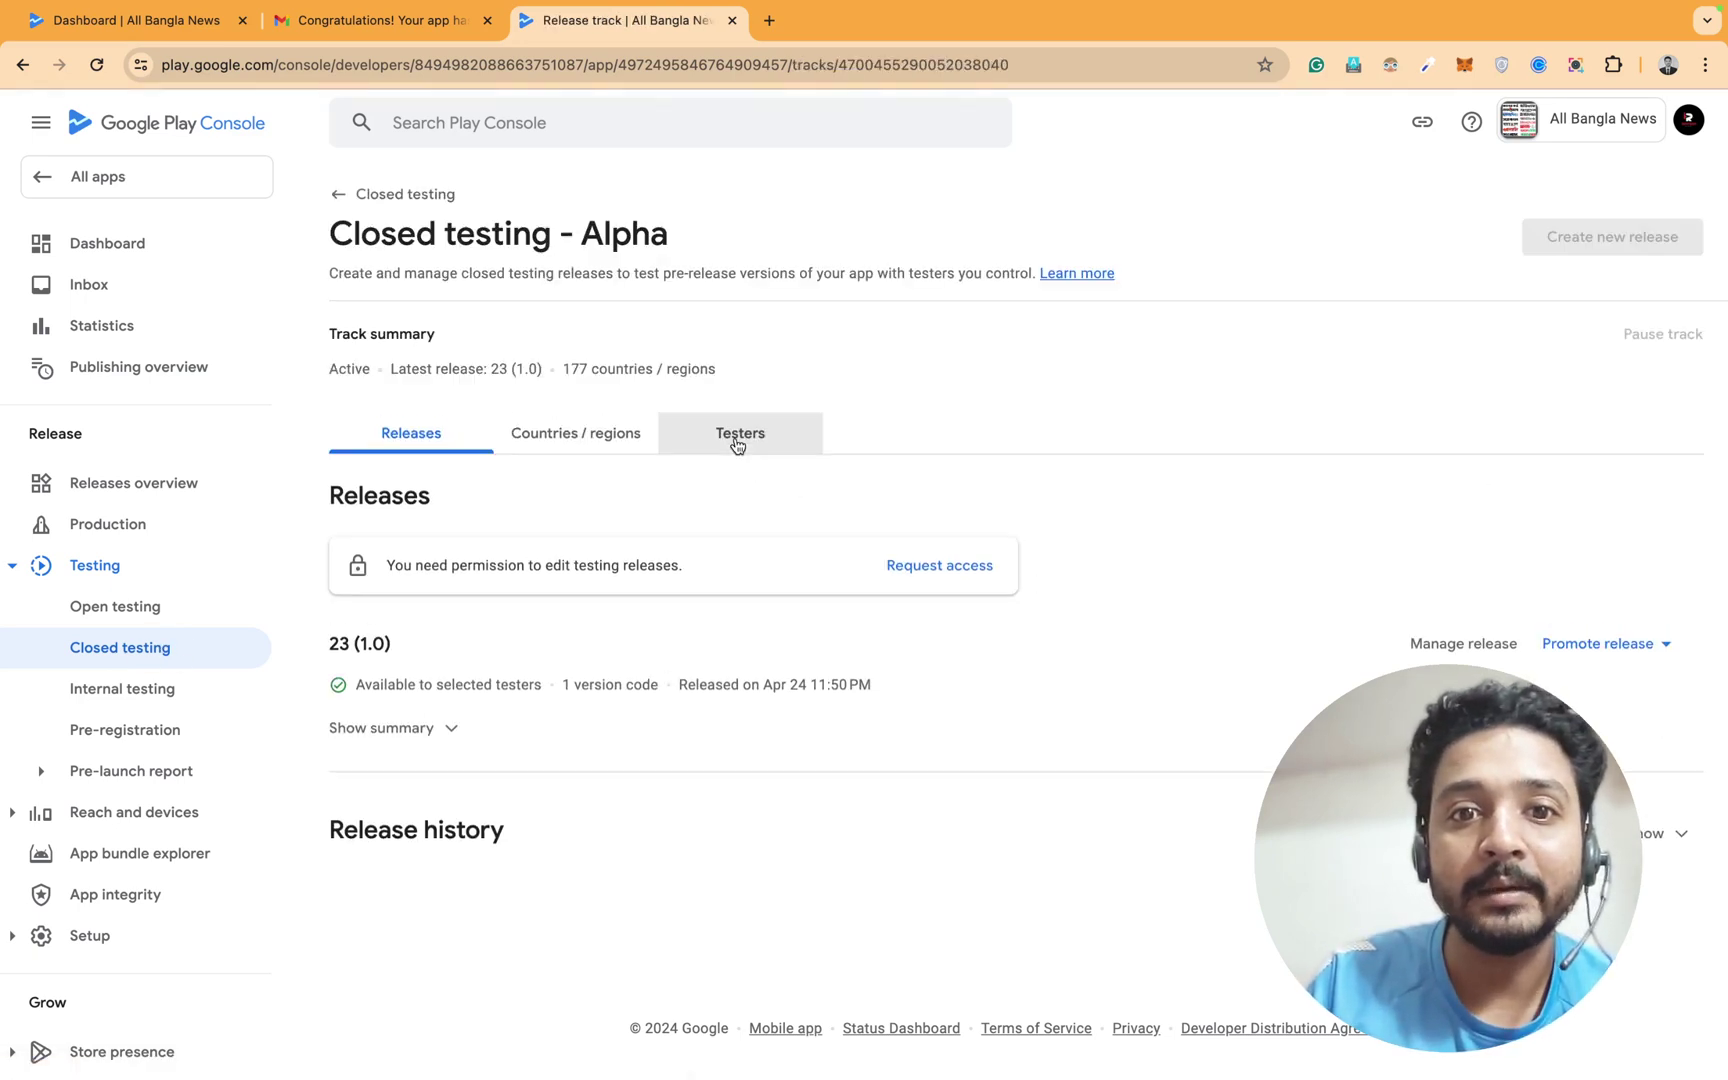
left_click(739, 438)
scroll(727, 465, "down", 5)
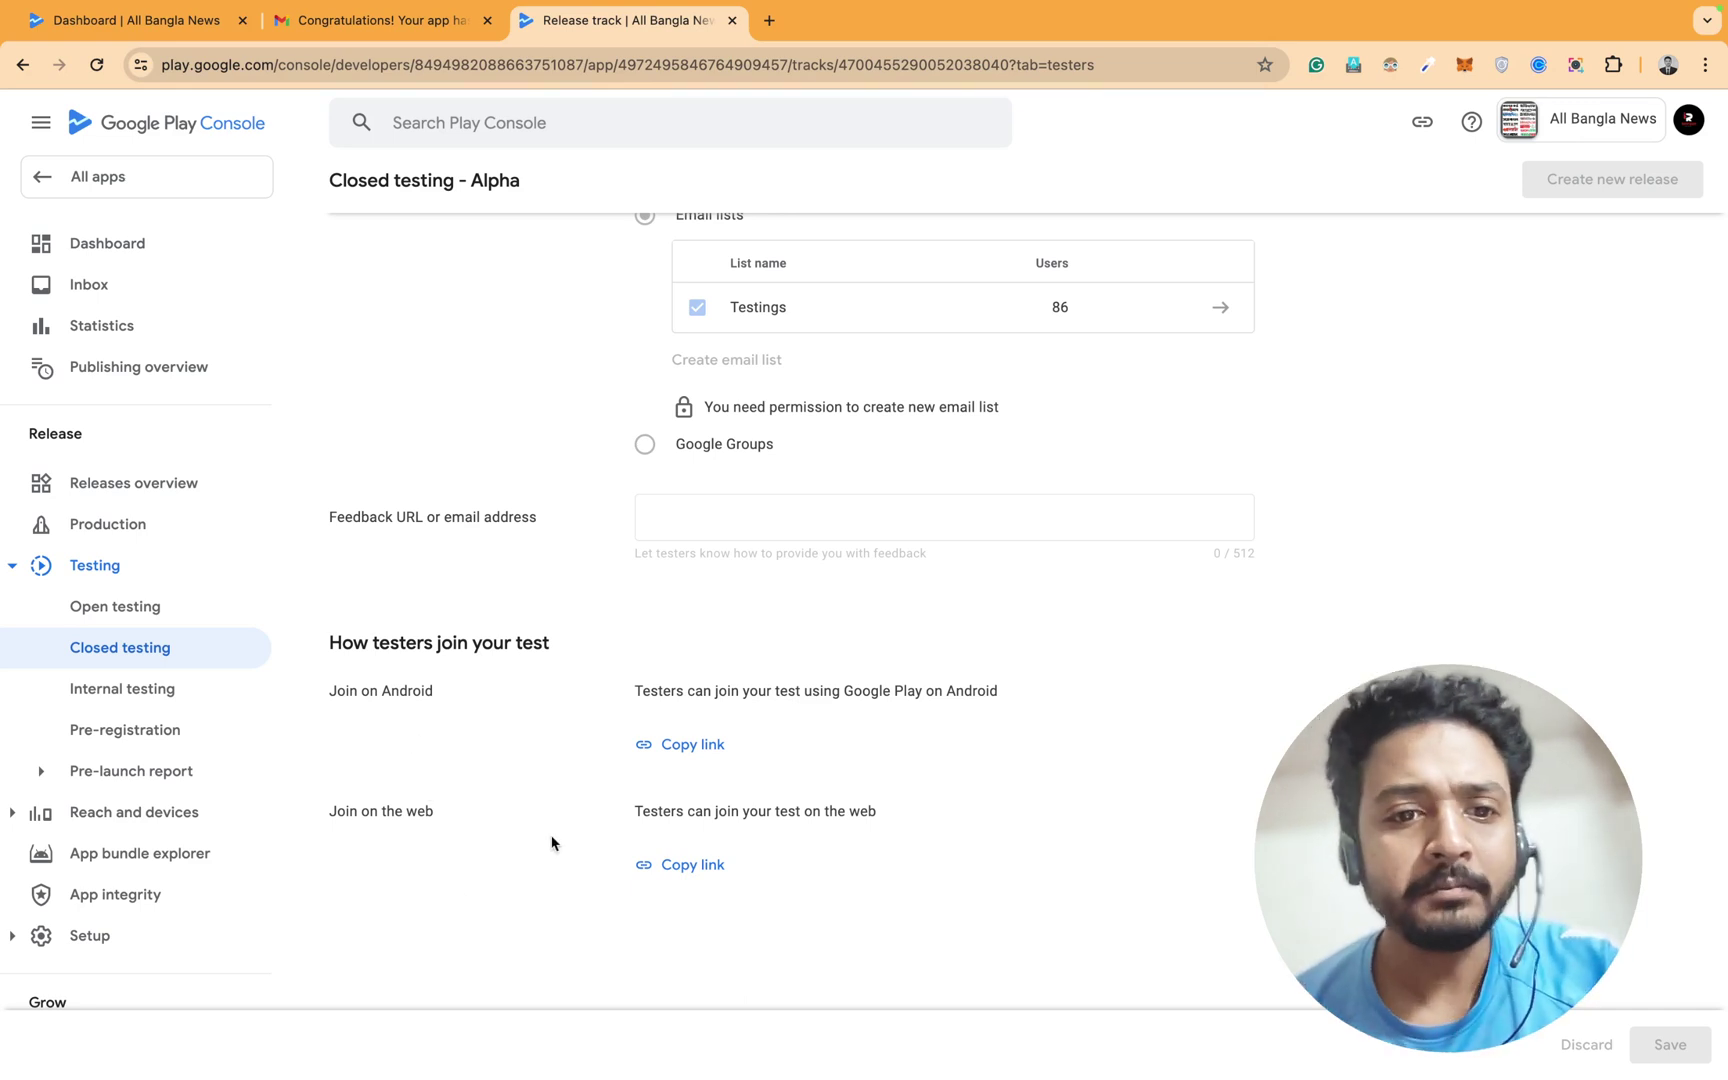
left_click(672, 880)
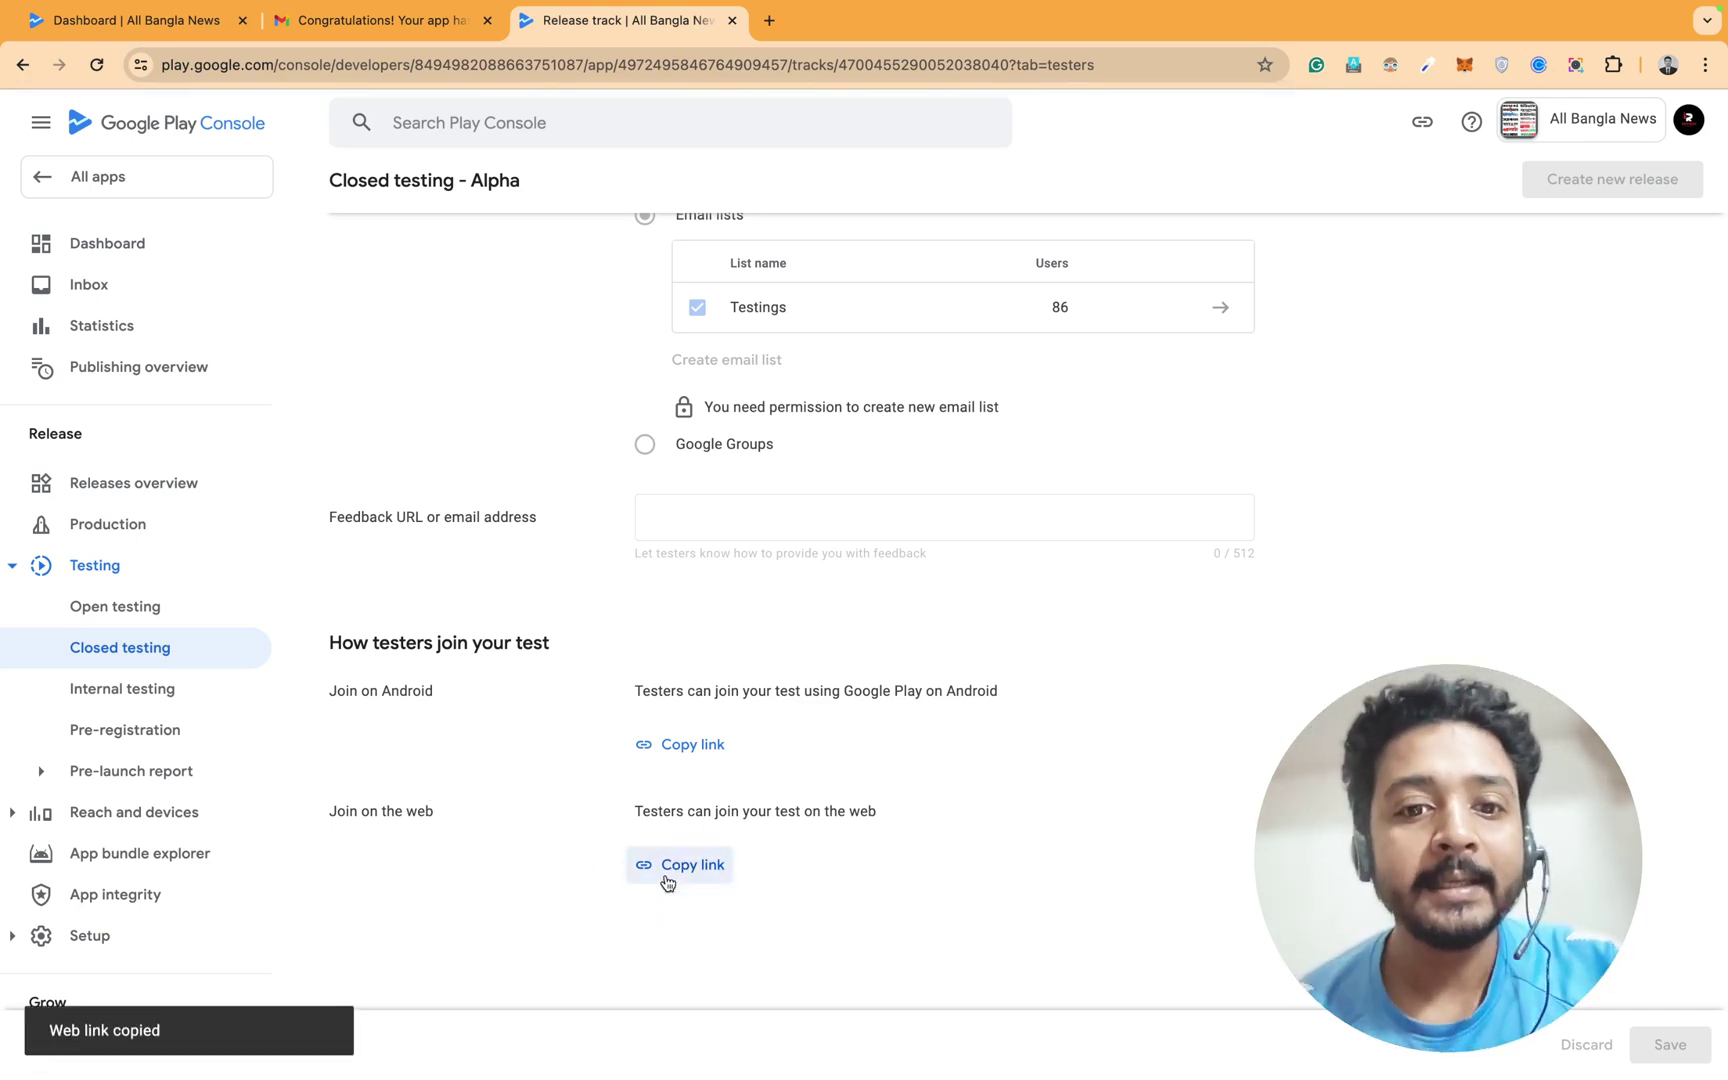
Load the copied All Bangla News opt-in link in a new browser tab
left_click(769, 21)
key("super+v")
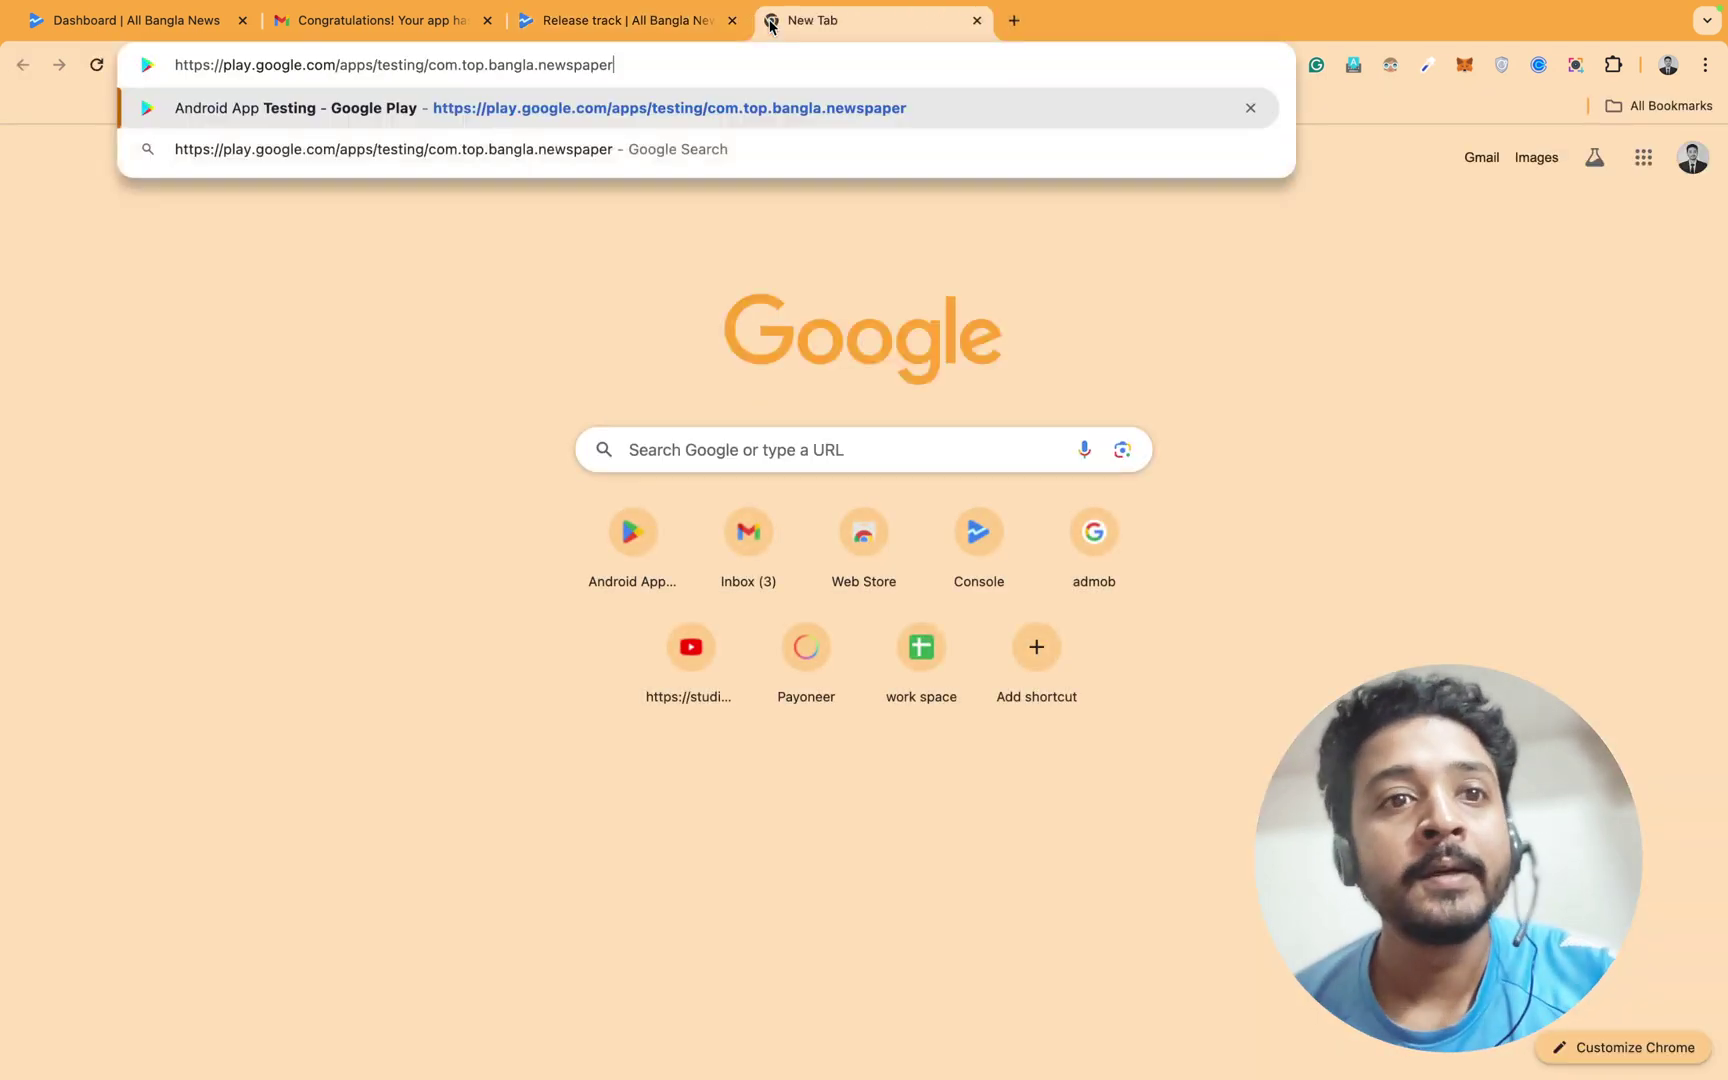
key("Return")
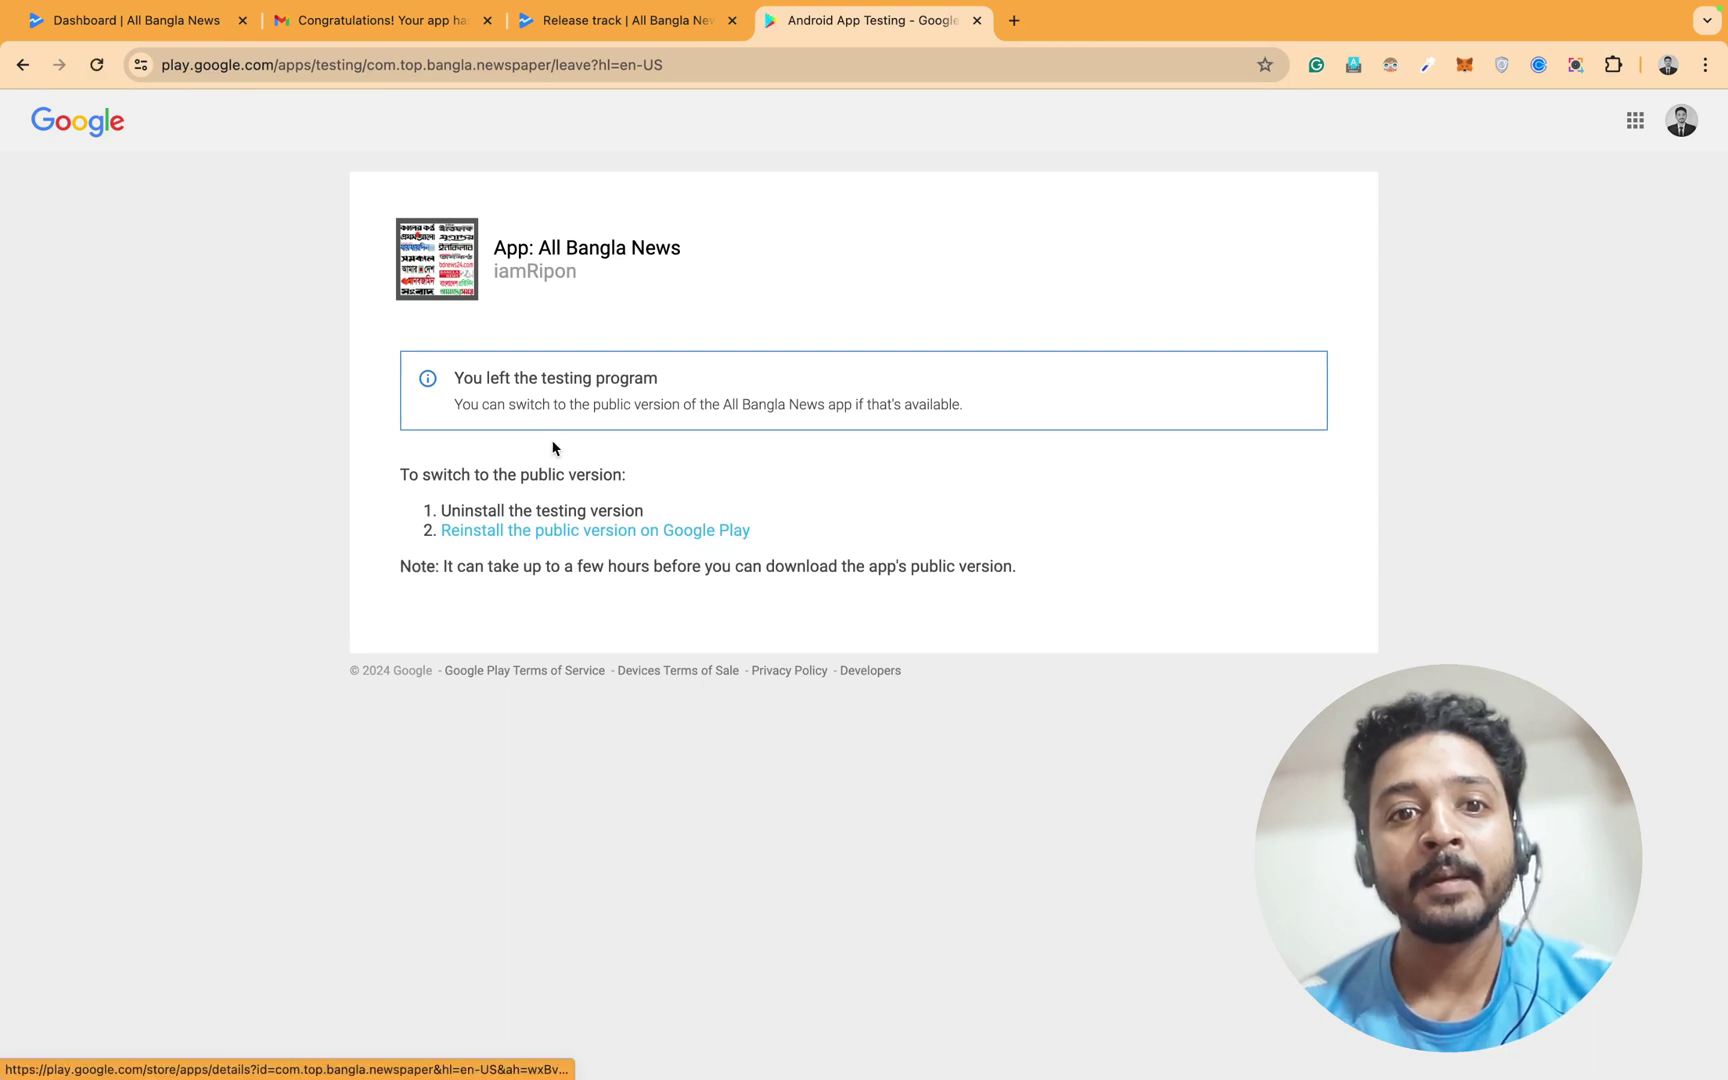
Reload the opt-in page and sign up via BECOME A TESTER for All Bangla News
left_click(700, 28)
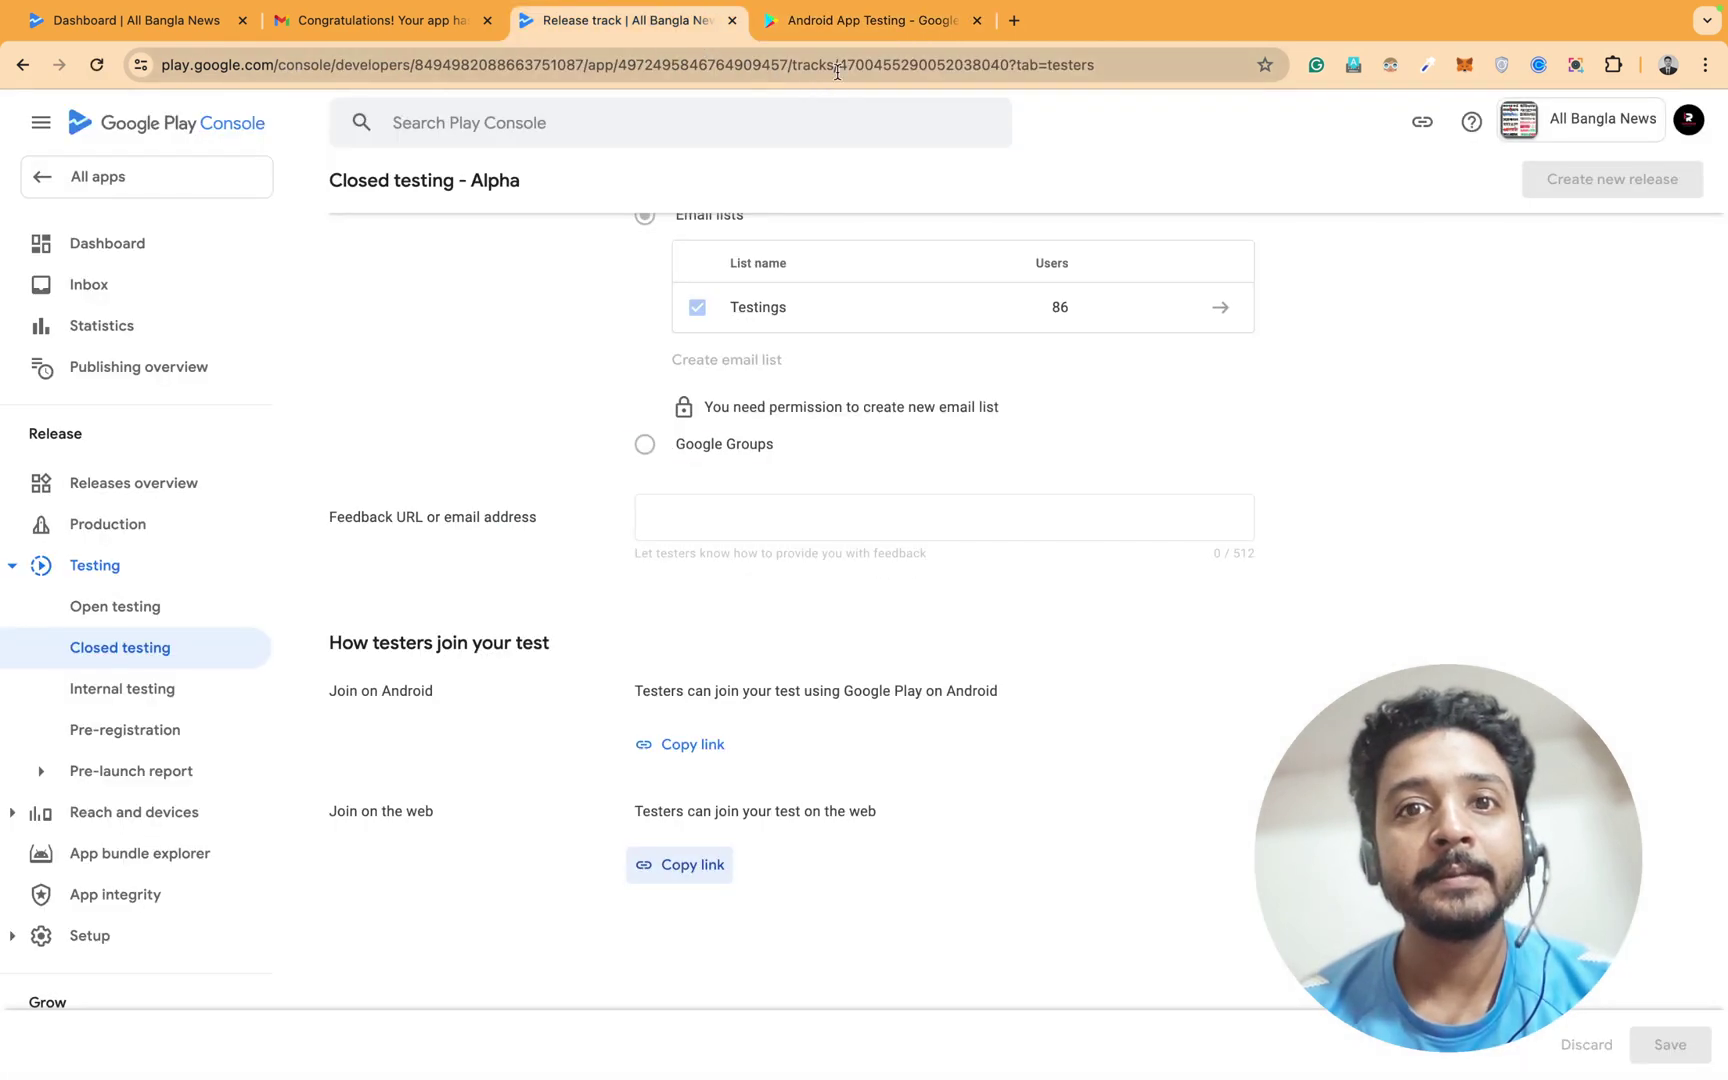
left_click(842, 20)
left_click(780, 62)
key("Return")
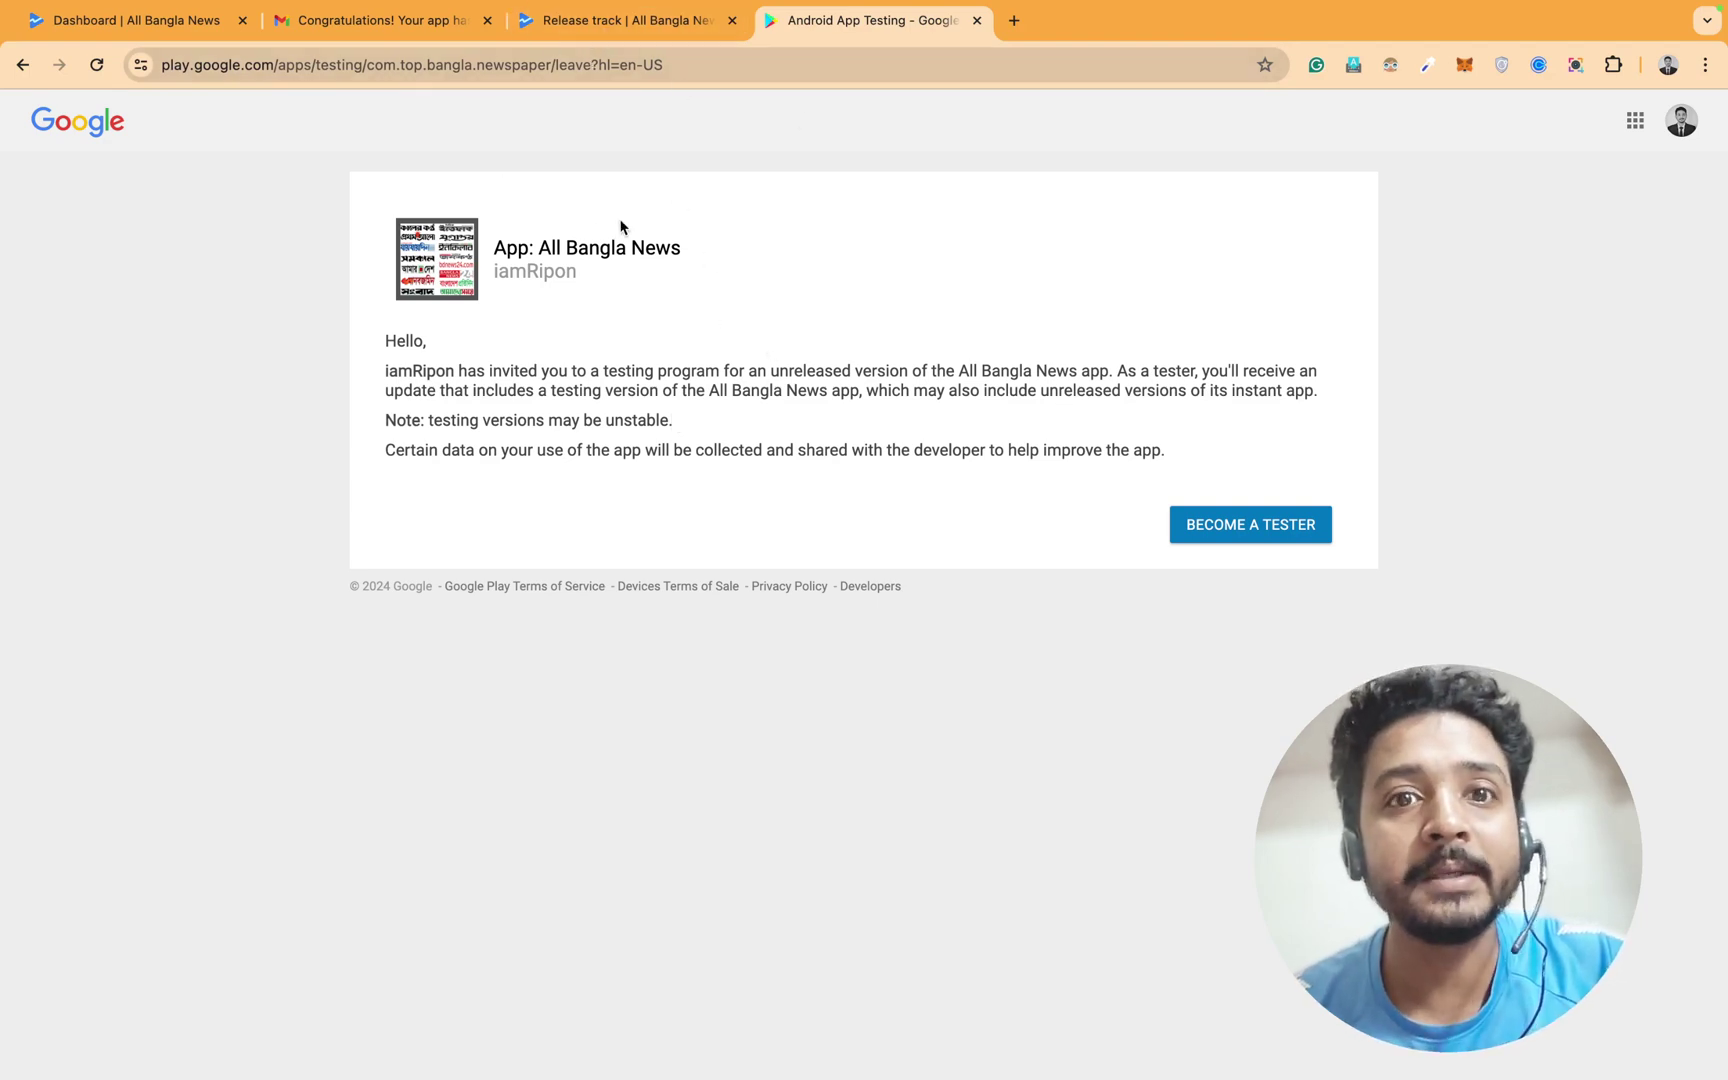
left_click(1222, 540)
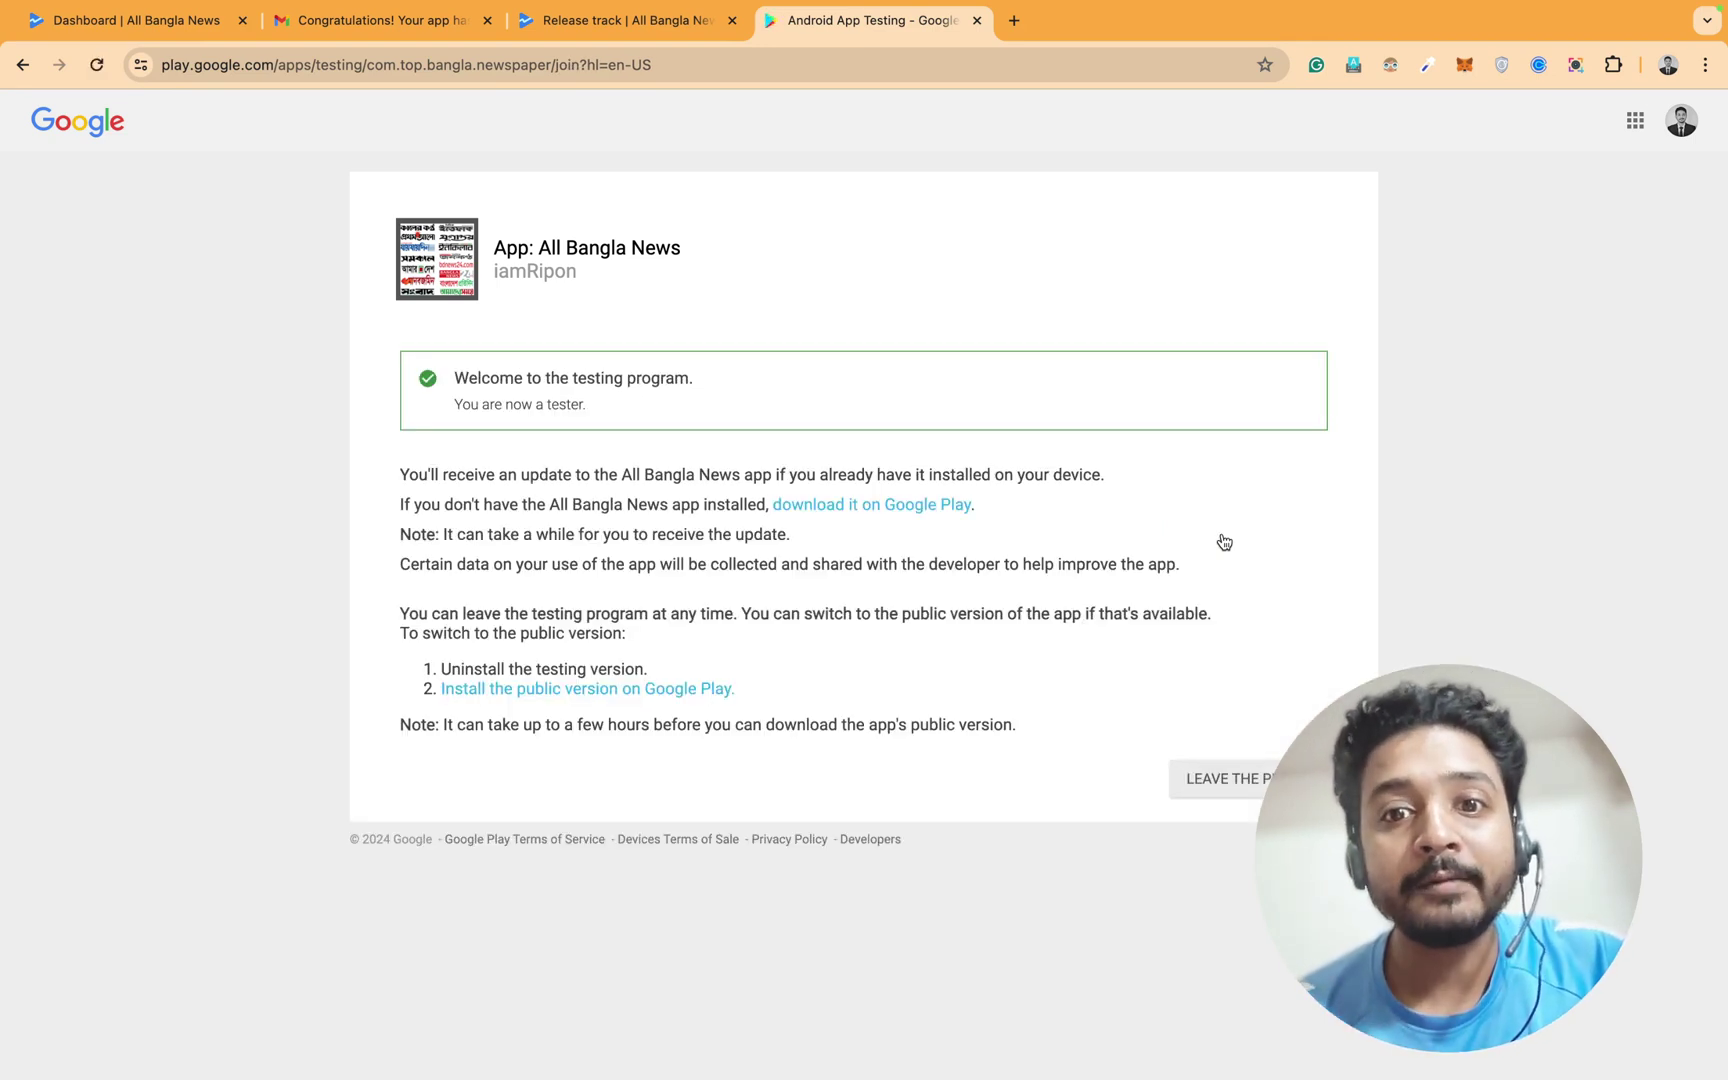
Back in Play Console, view the All Bangla News Alpha track's releases
left_click(641, 24)
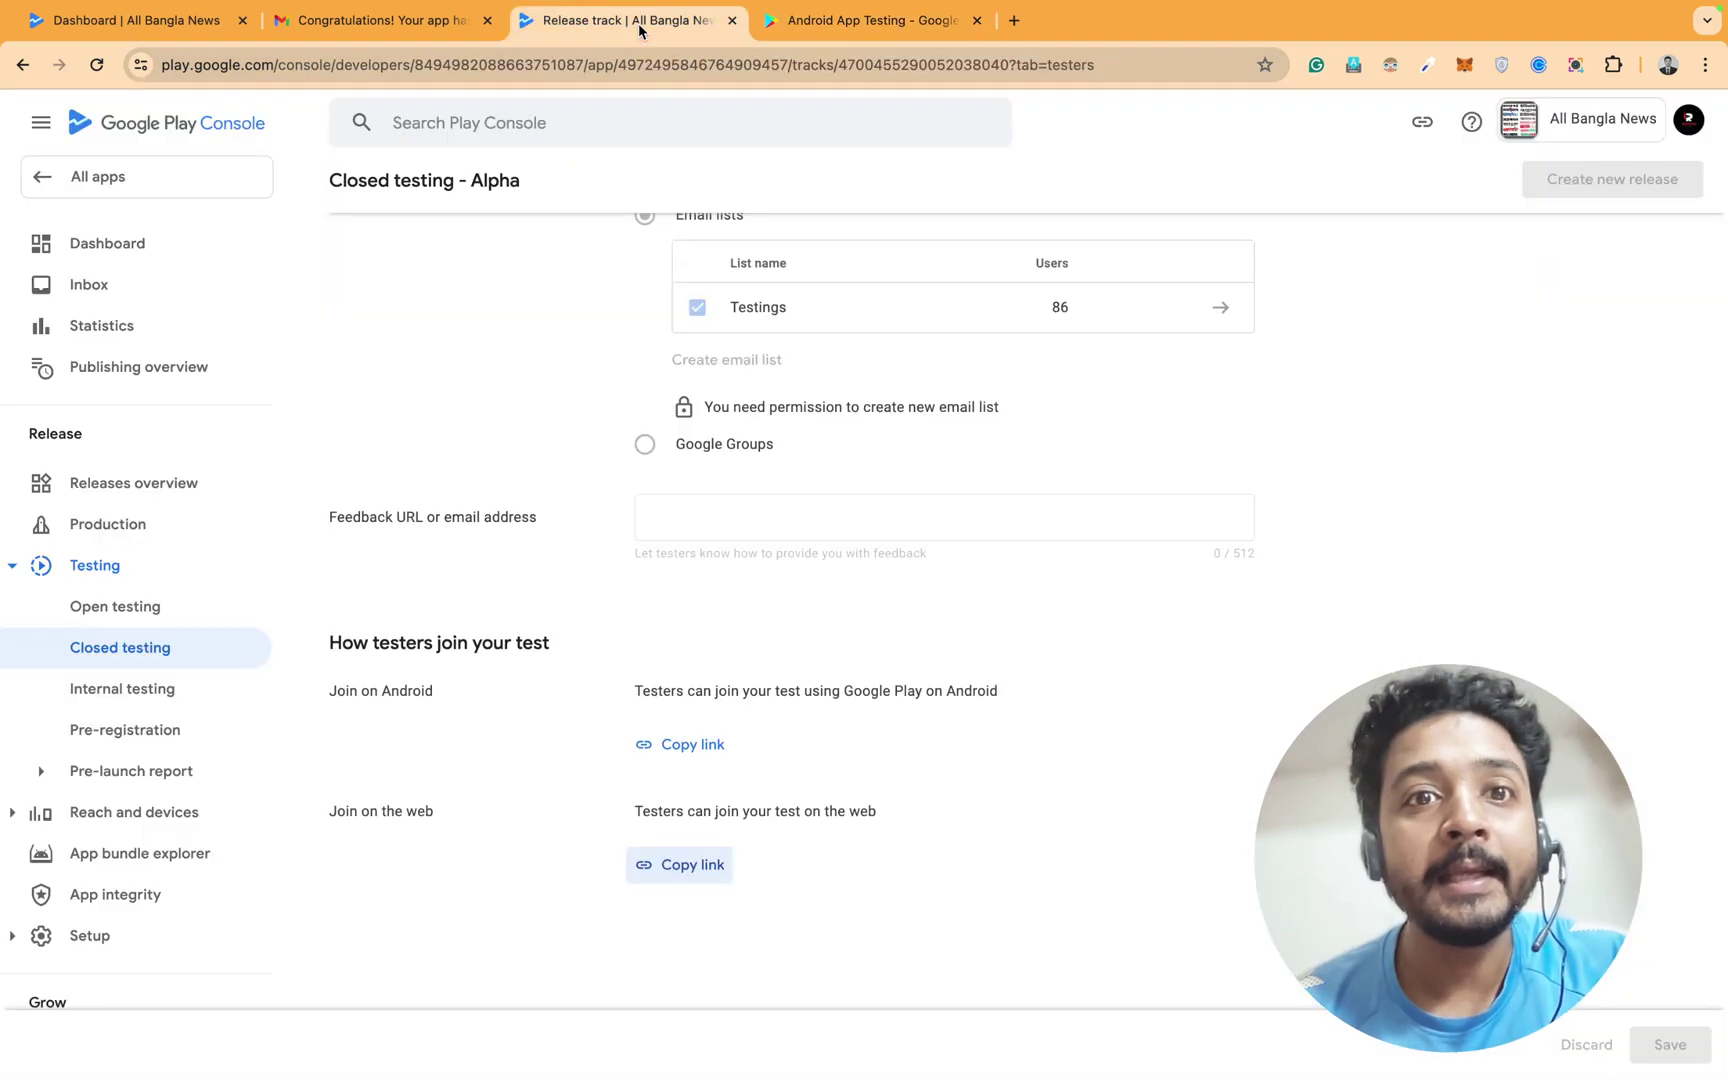
scroll(1058, 682, "up", 5)
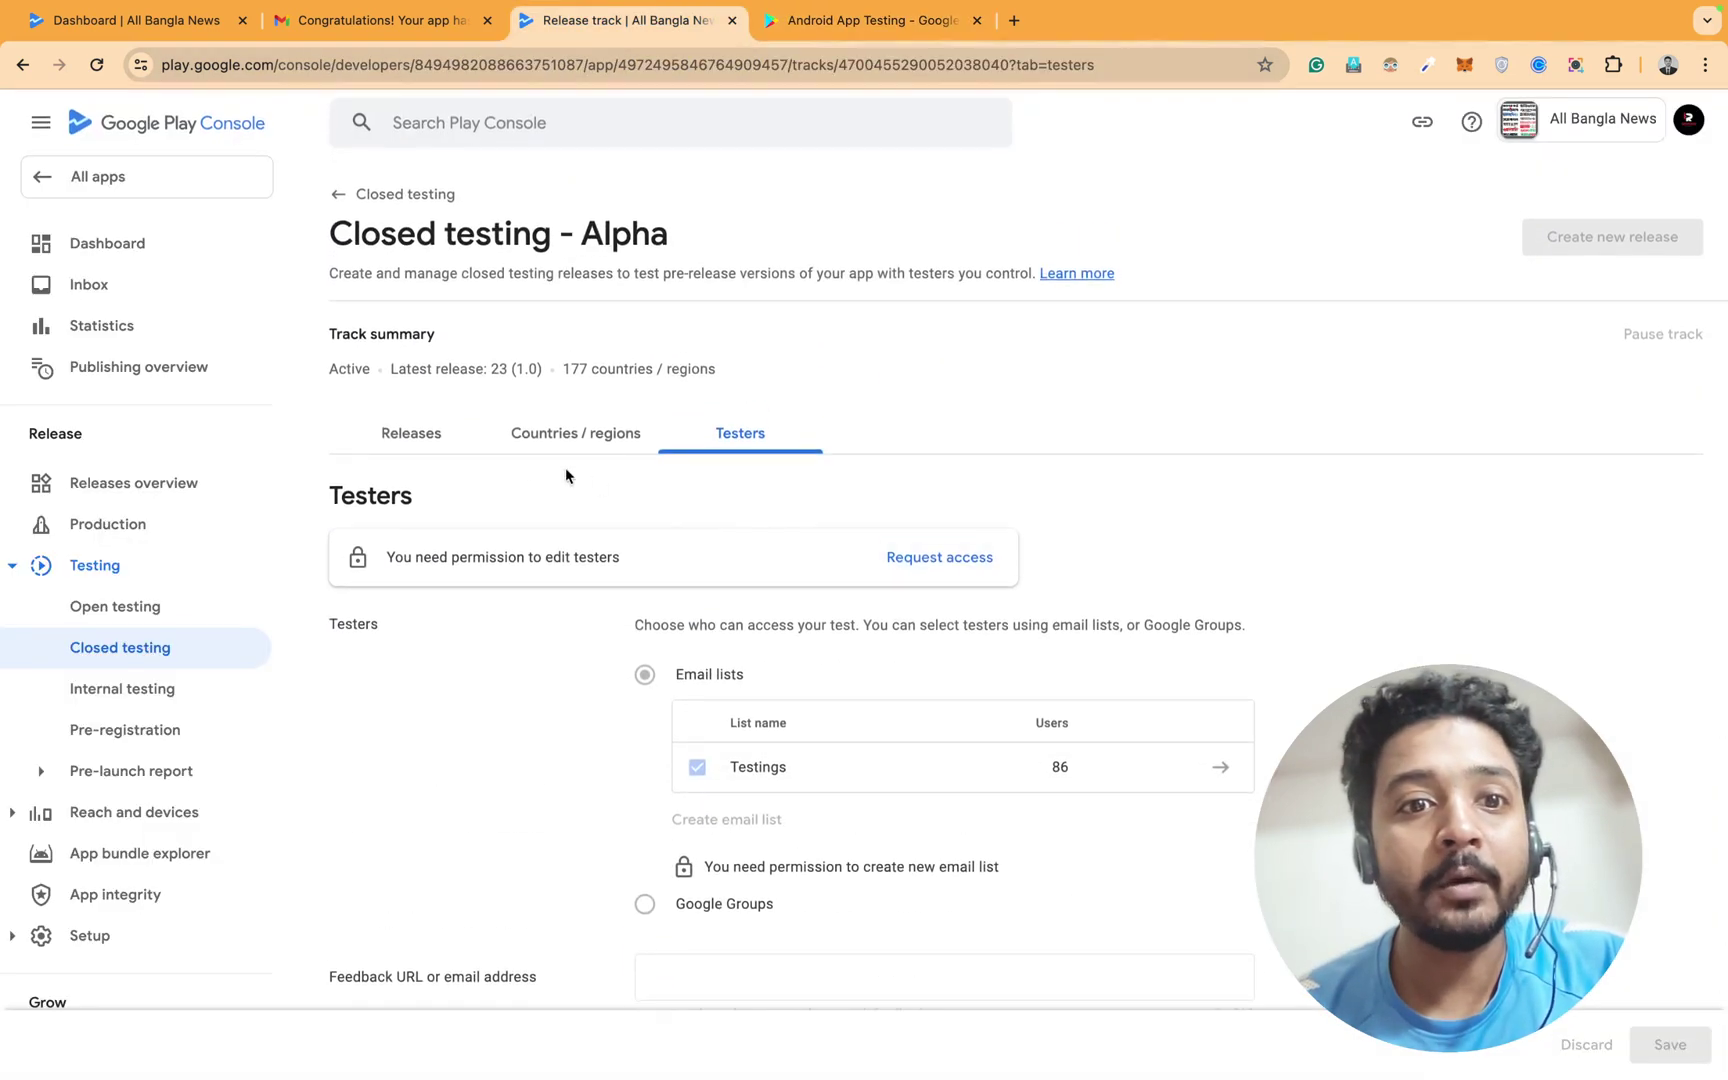
left_click(417, 436)
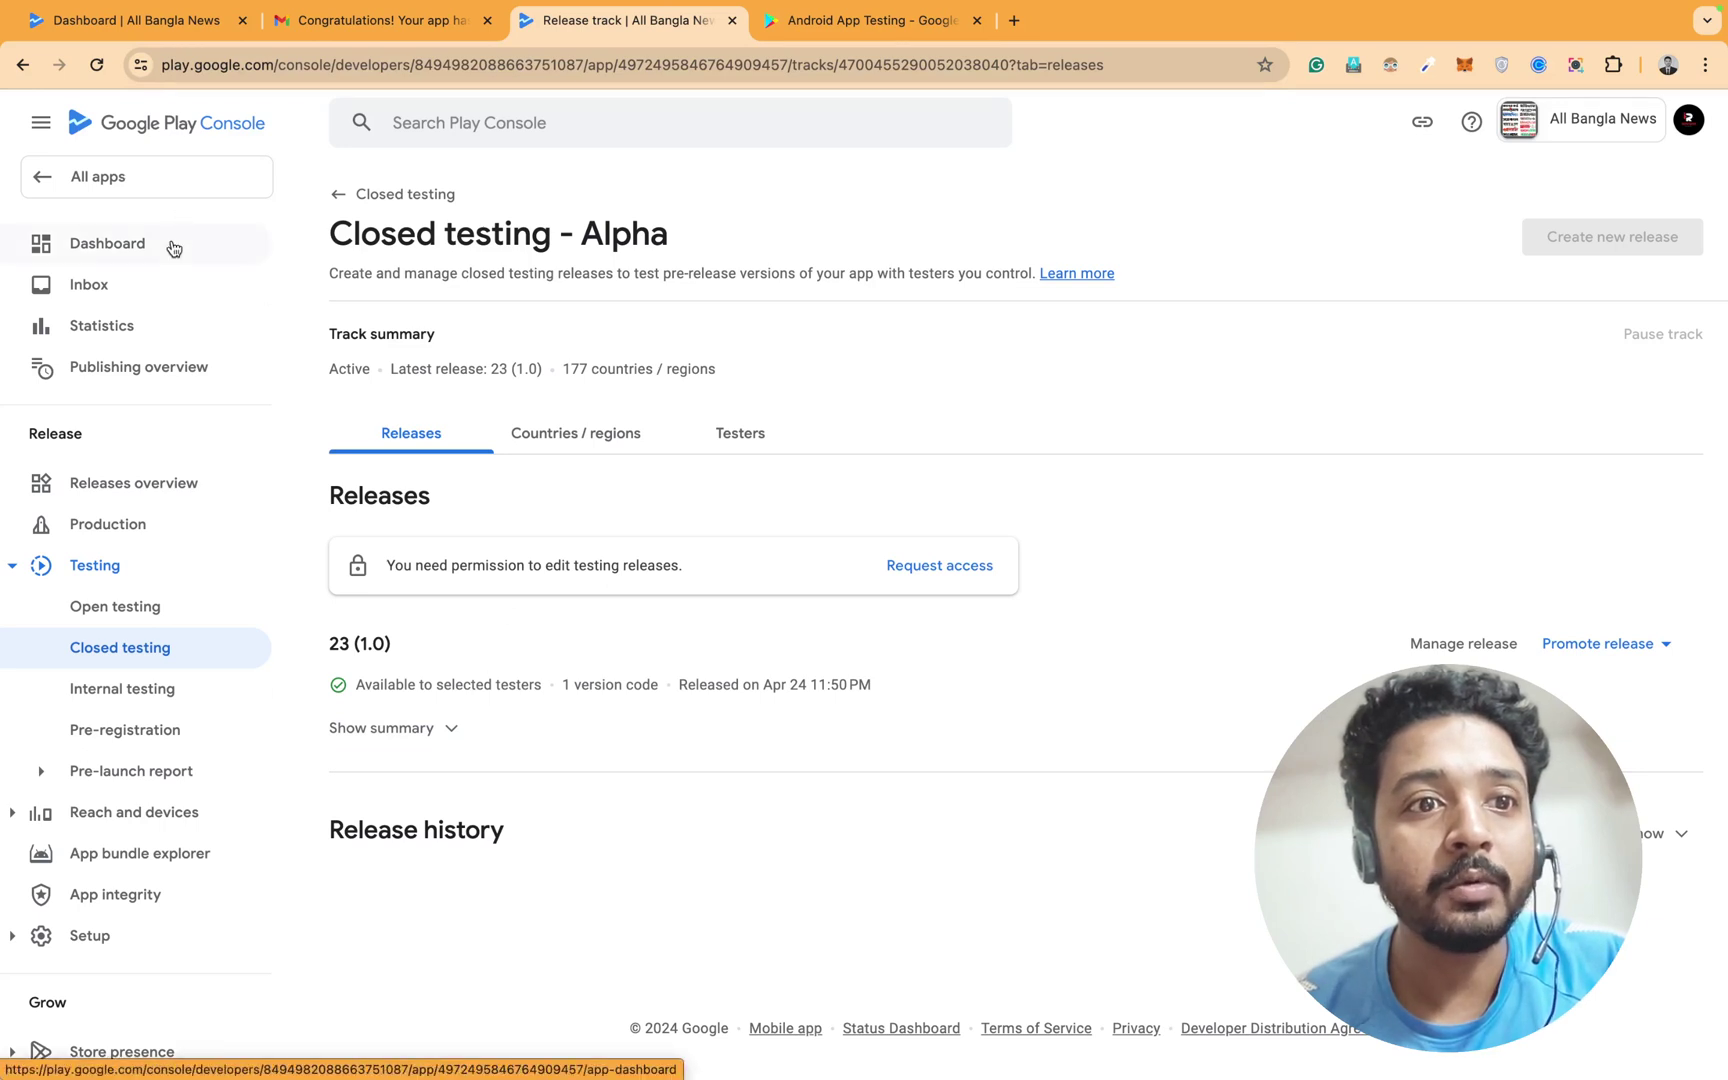
Switch from the dashboard to the DUAR VANDAR app and open its Closed testing page
left_click(173, 248)
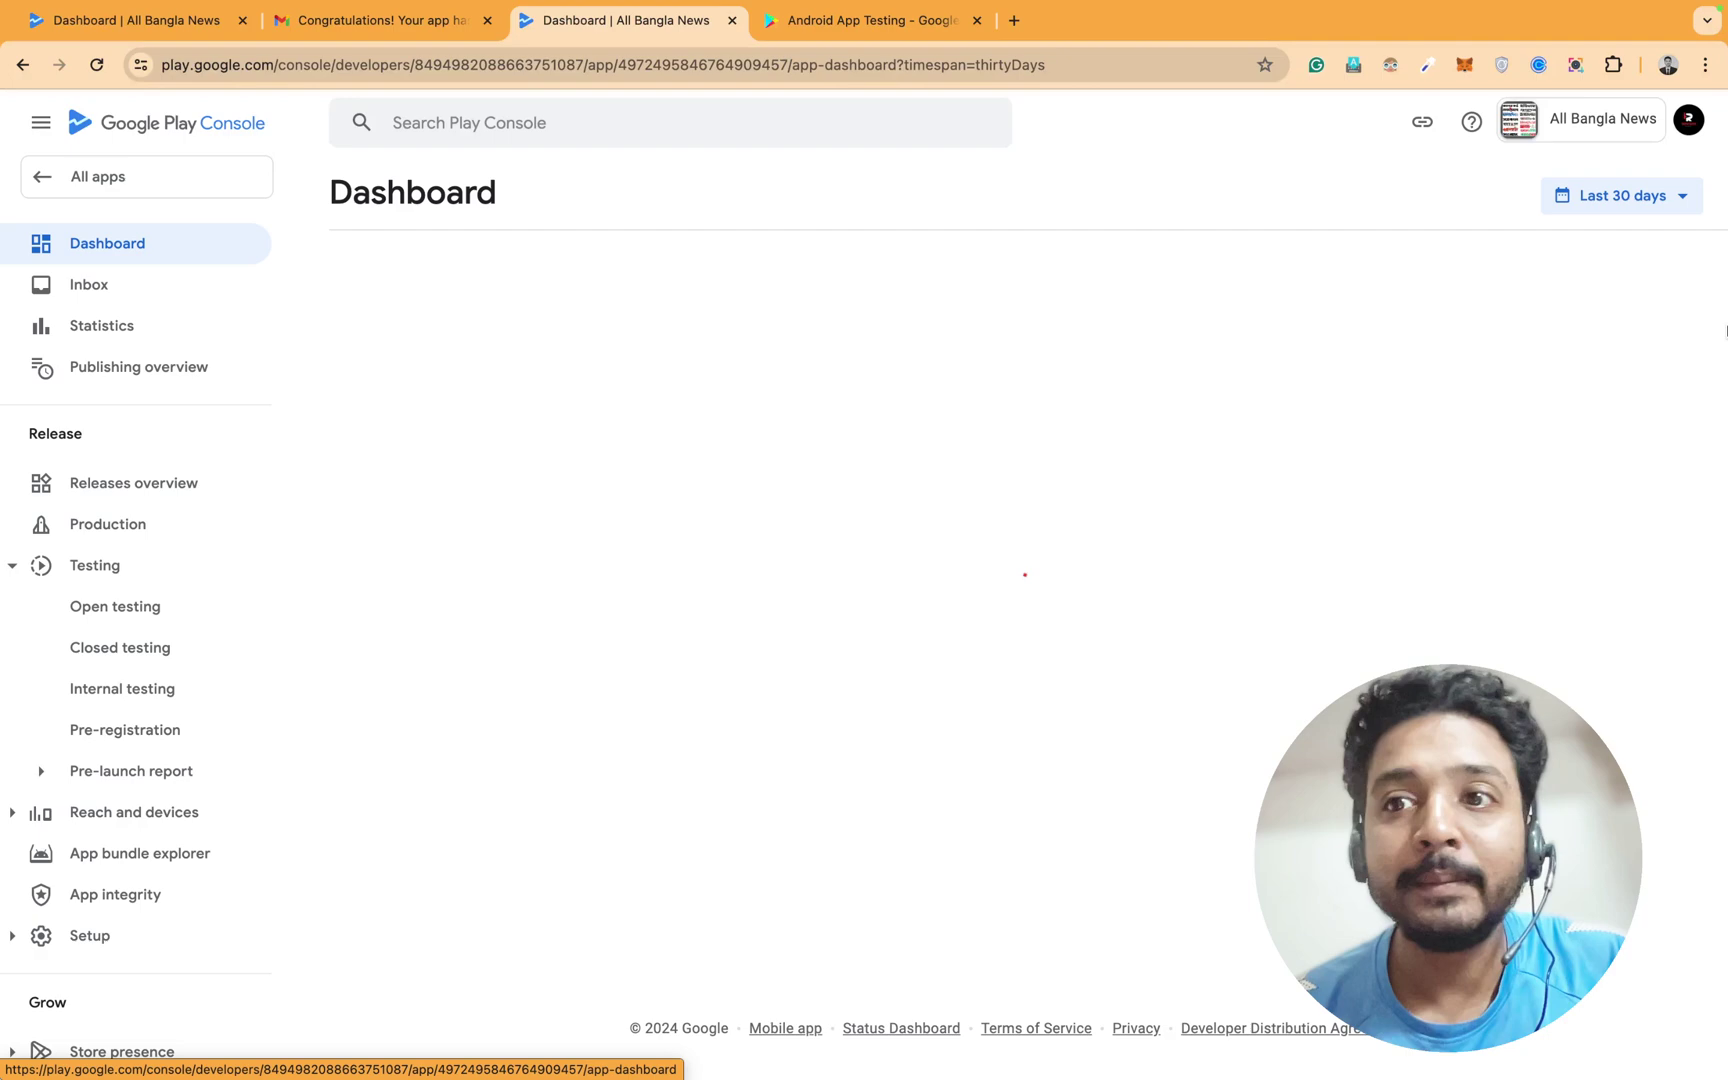
left_click(1592, 120)
left_click(1451, 270)
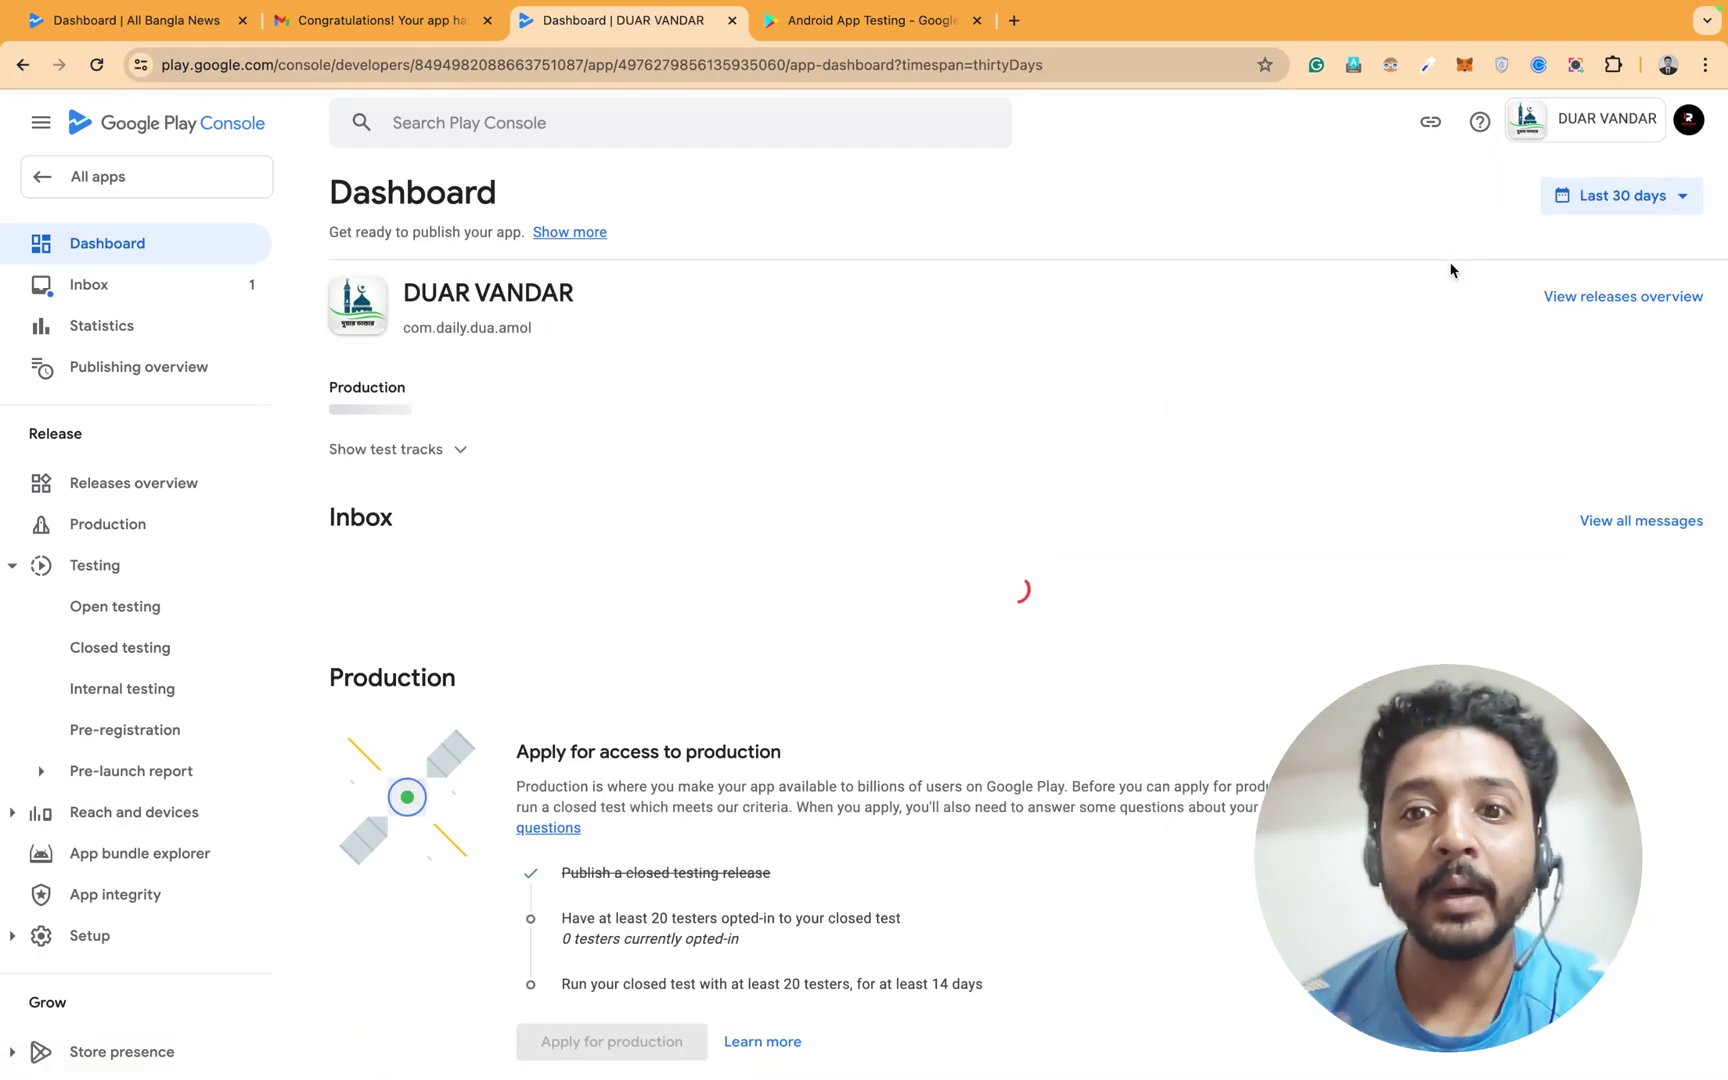
scroll(921, 670, "down", 2)
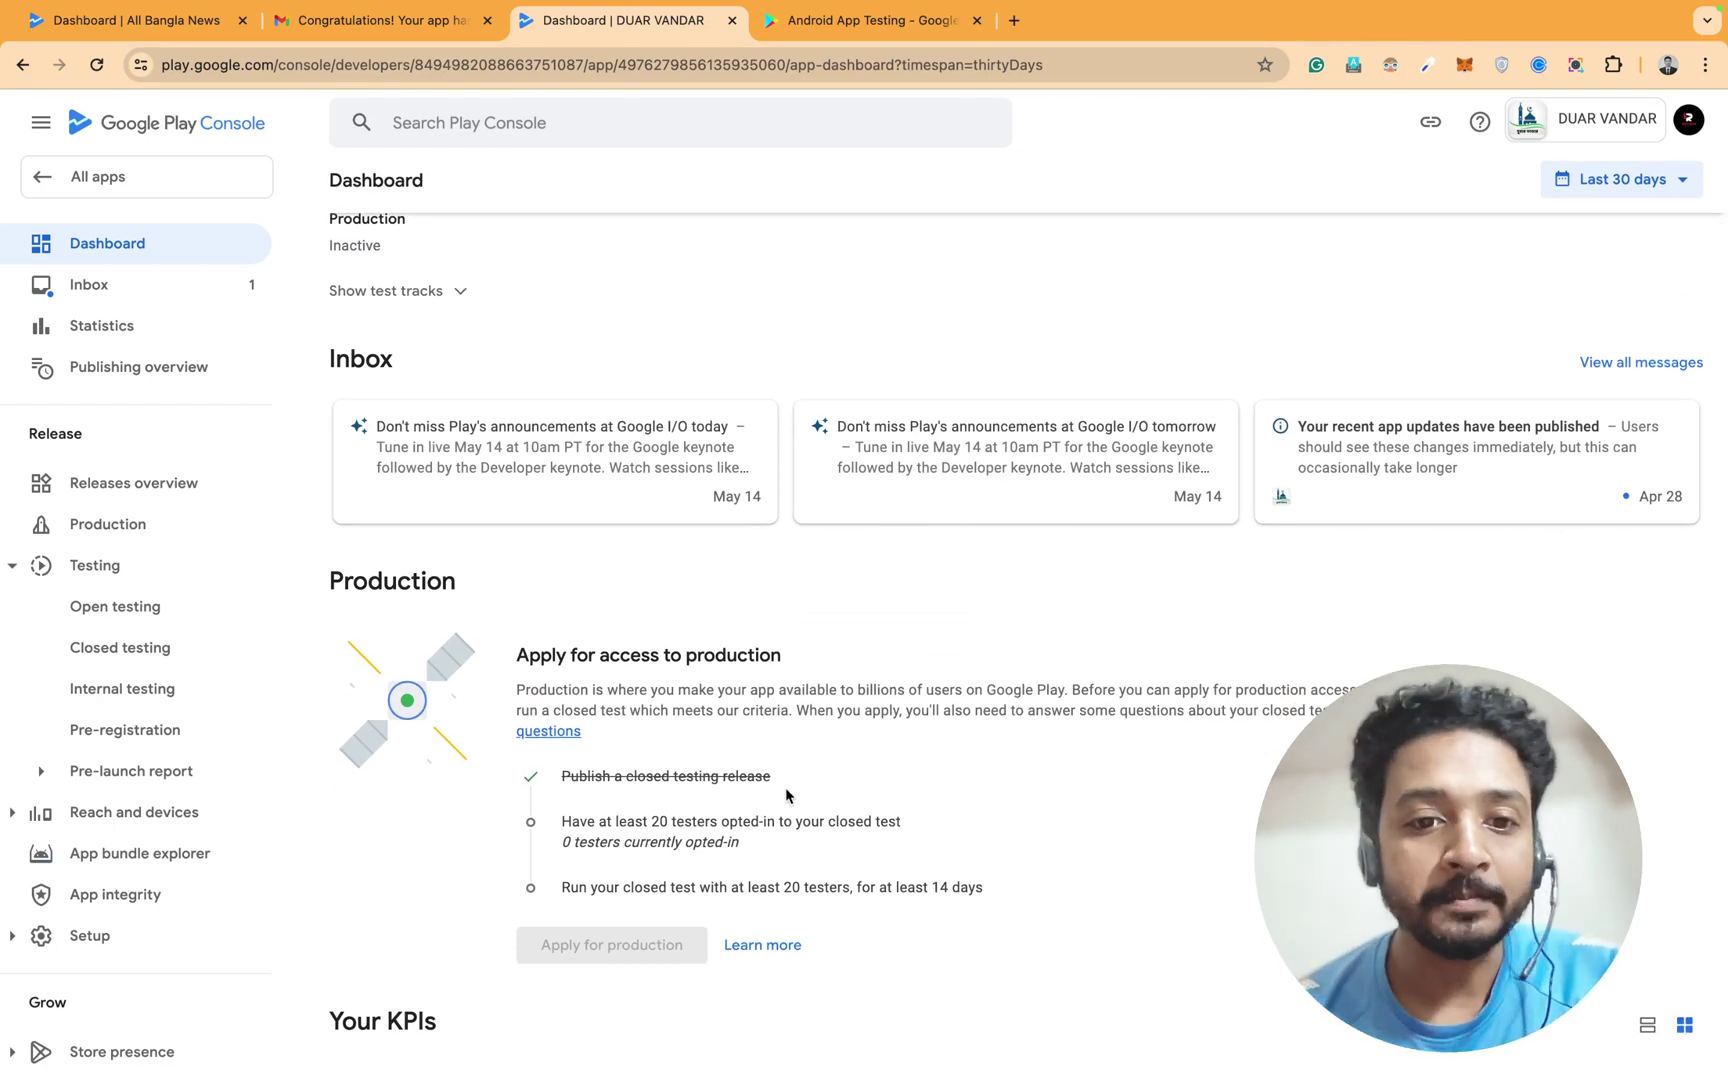
left_click(146, 652)
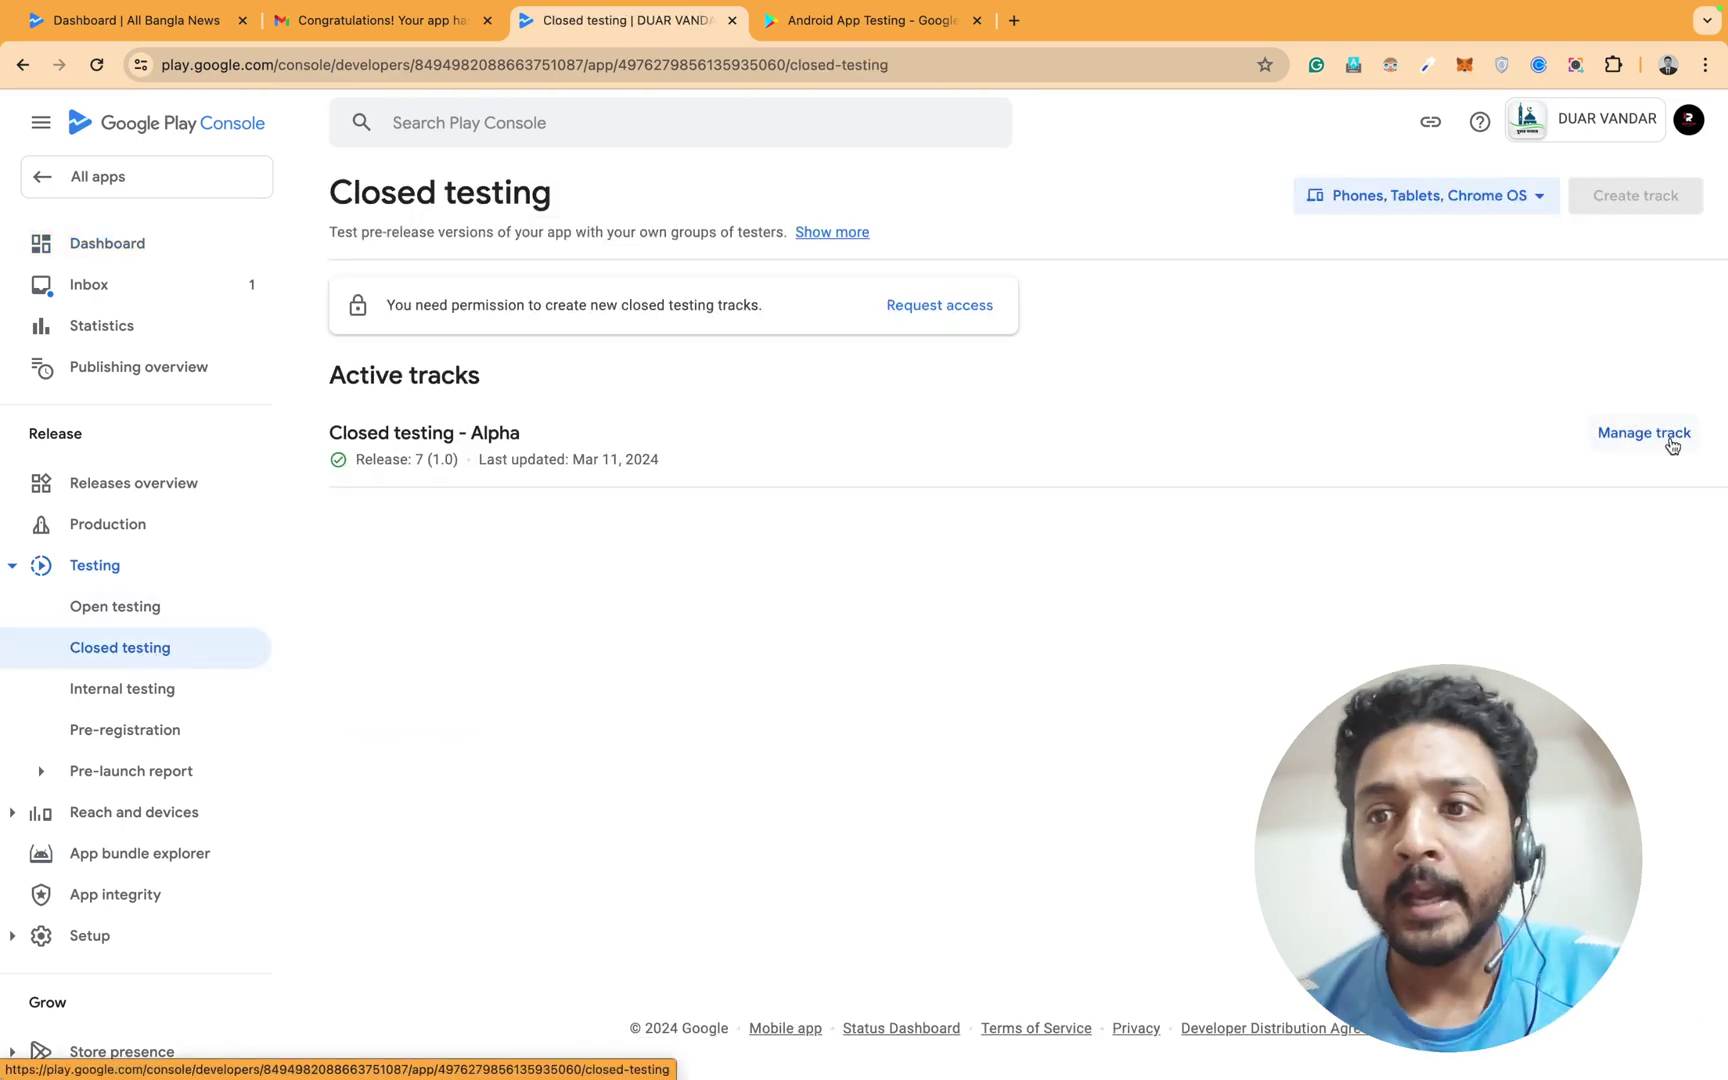
Copy the Join on the web link from the DUAR VANDAR Alpha track's Testers tab
left_click(1670, 441)
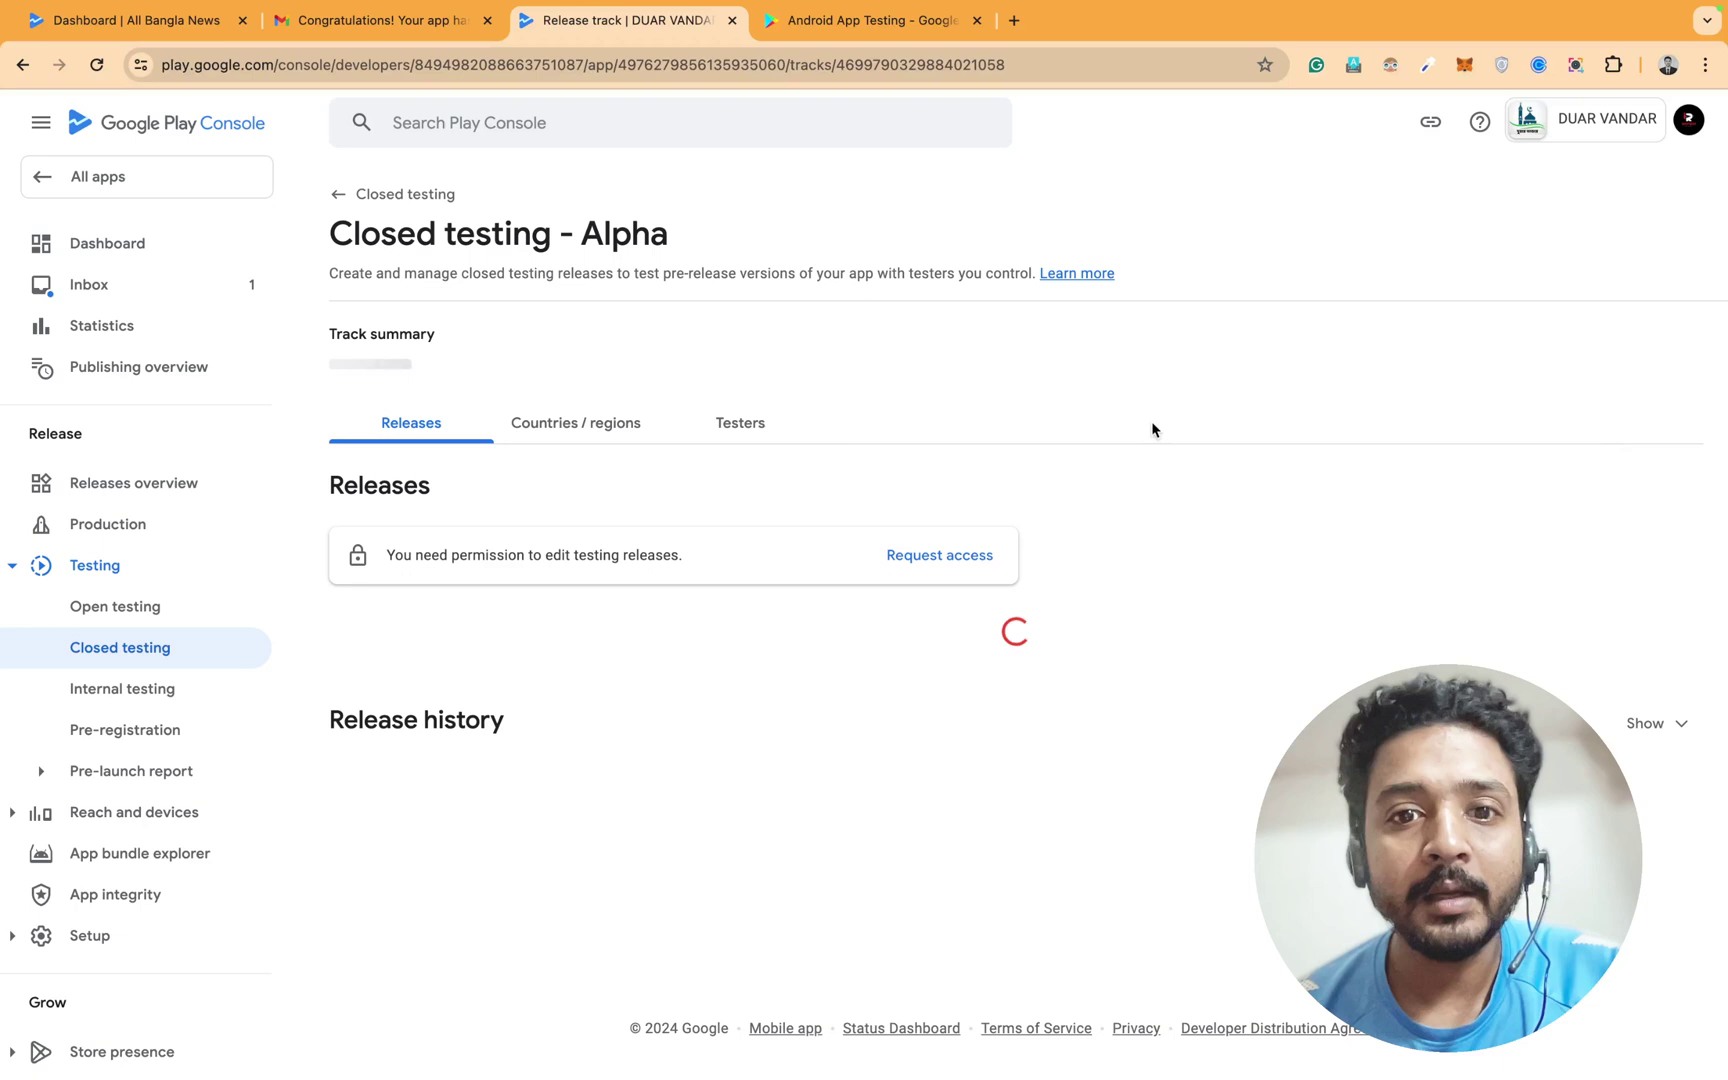
left_click(773, 425)
scroll(760, 540, "down", 4)
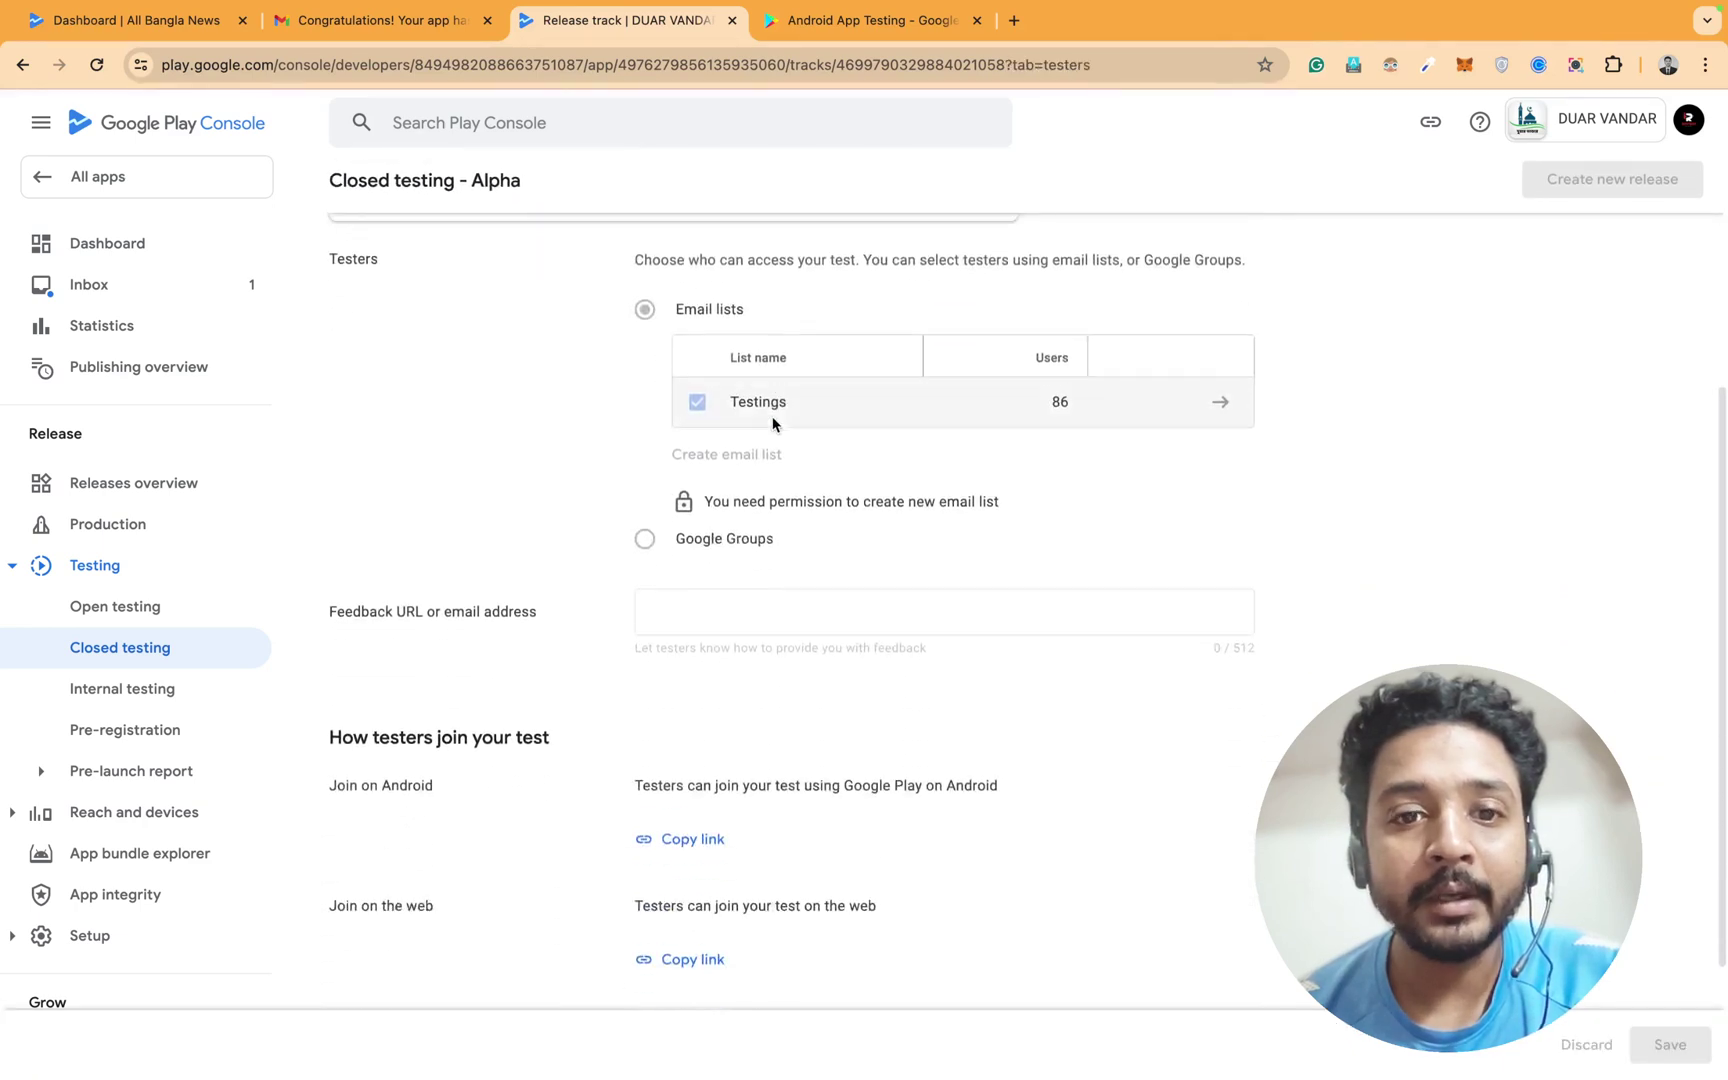
scroll(794, 695, "down", 3)
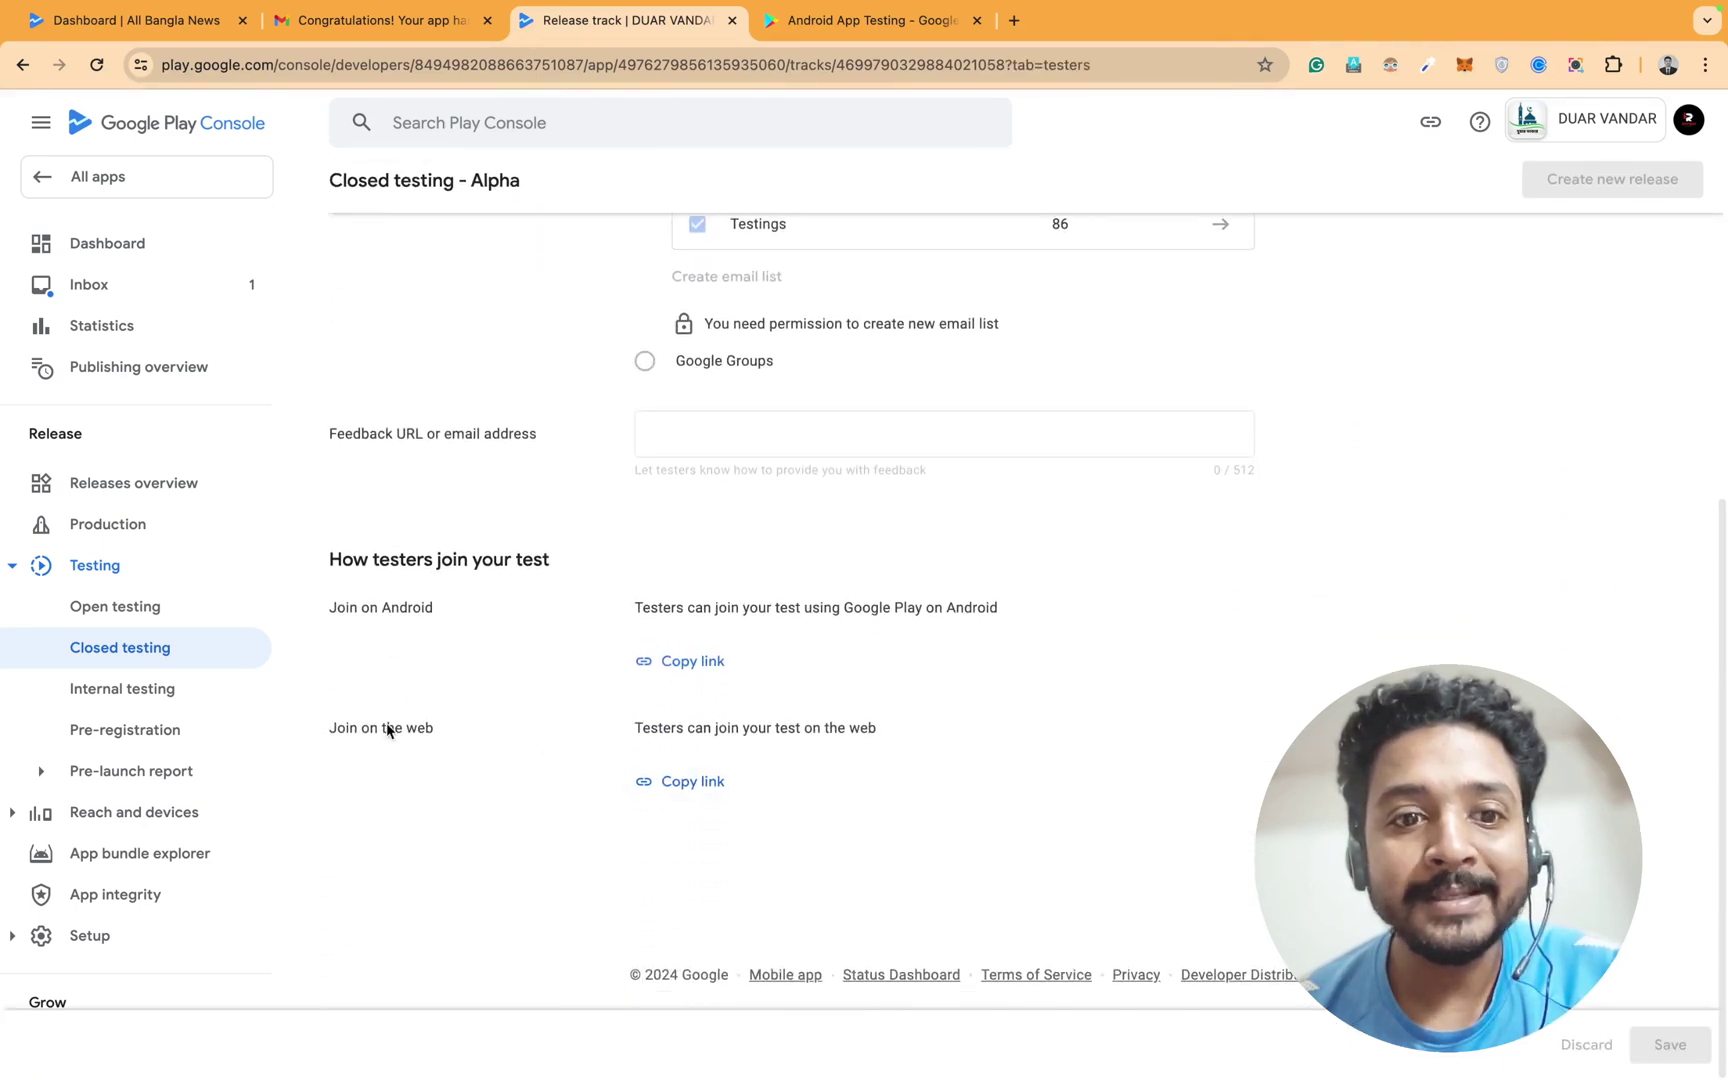
left_click_drag(344, 729, 417, 725)
left_click(436, 724)
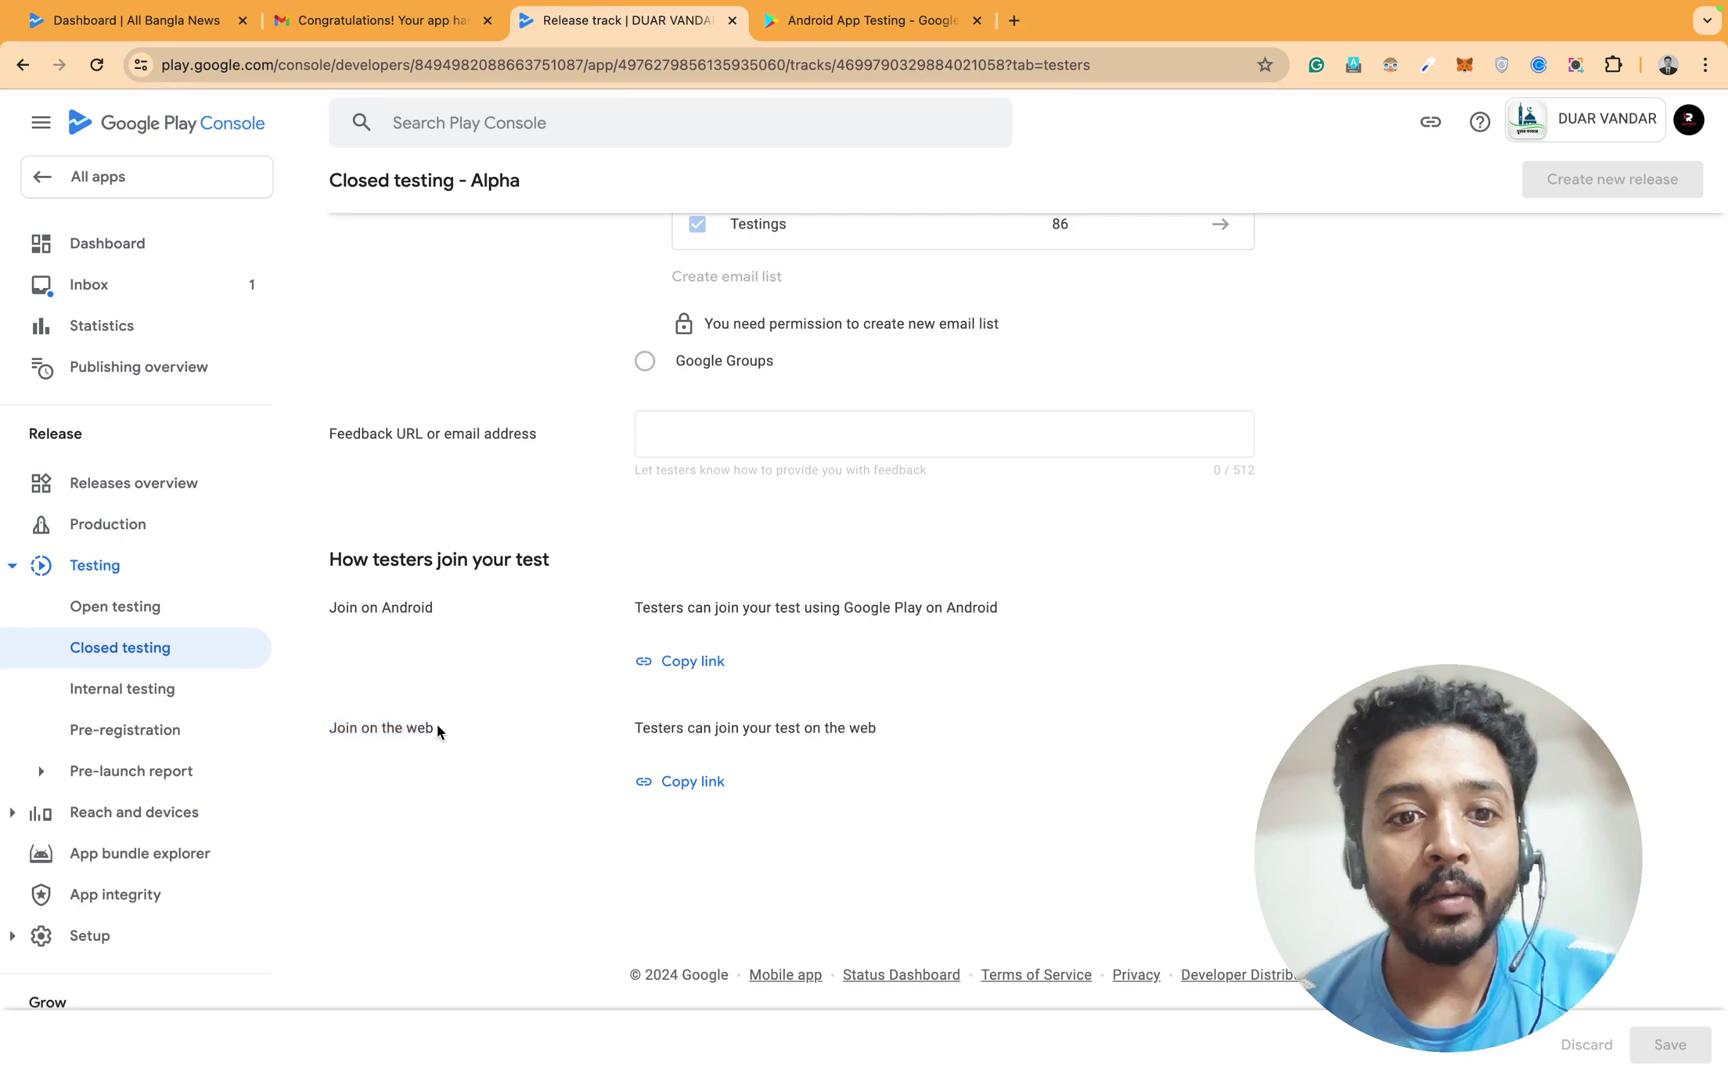
left_click(694, 781)
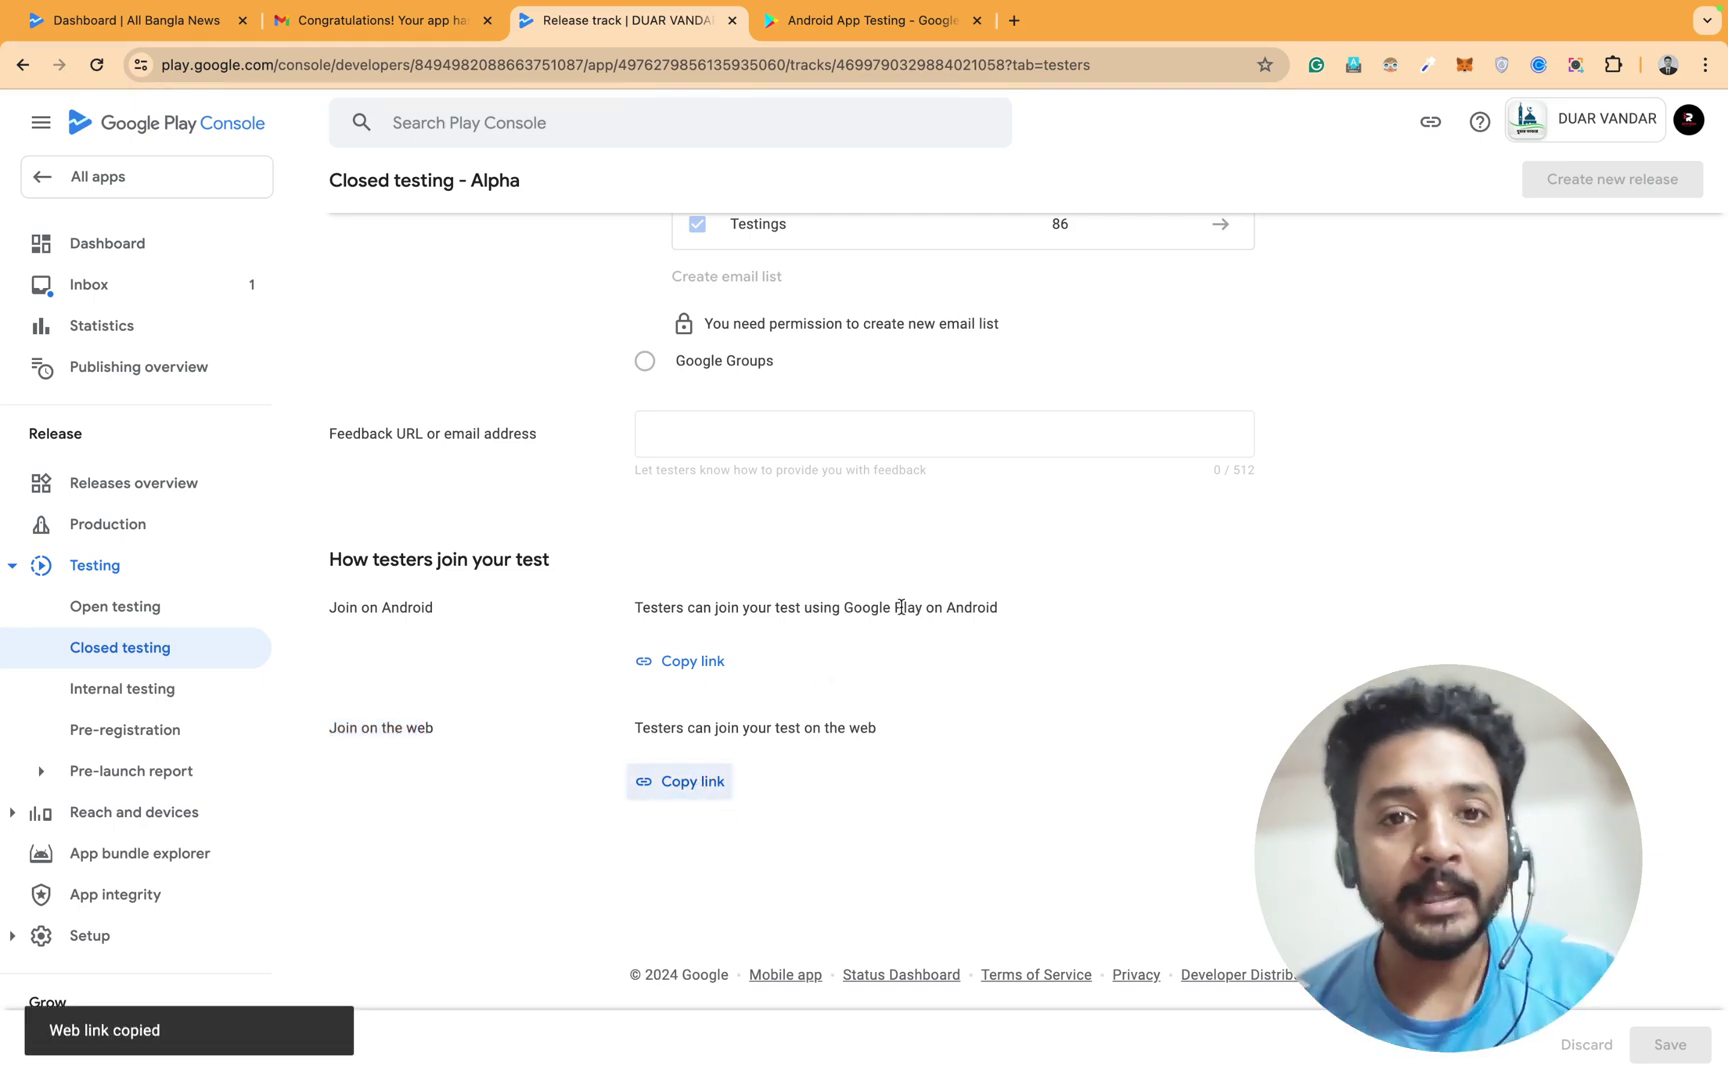
From All apps, open the DUAR VANDAR dashboard showing 0 testers opted in
scroll(907, 609, "up", 5)
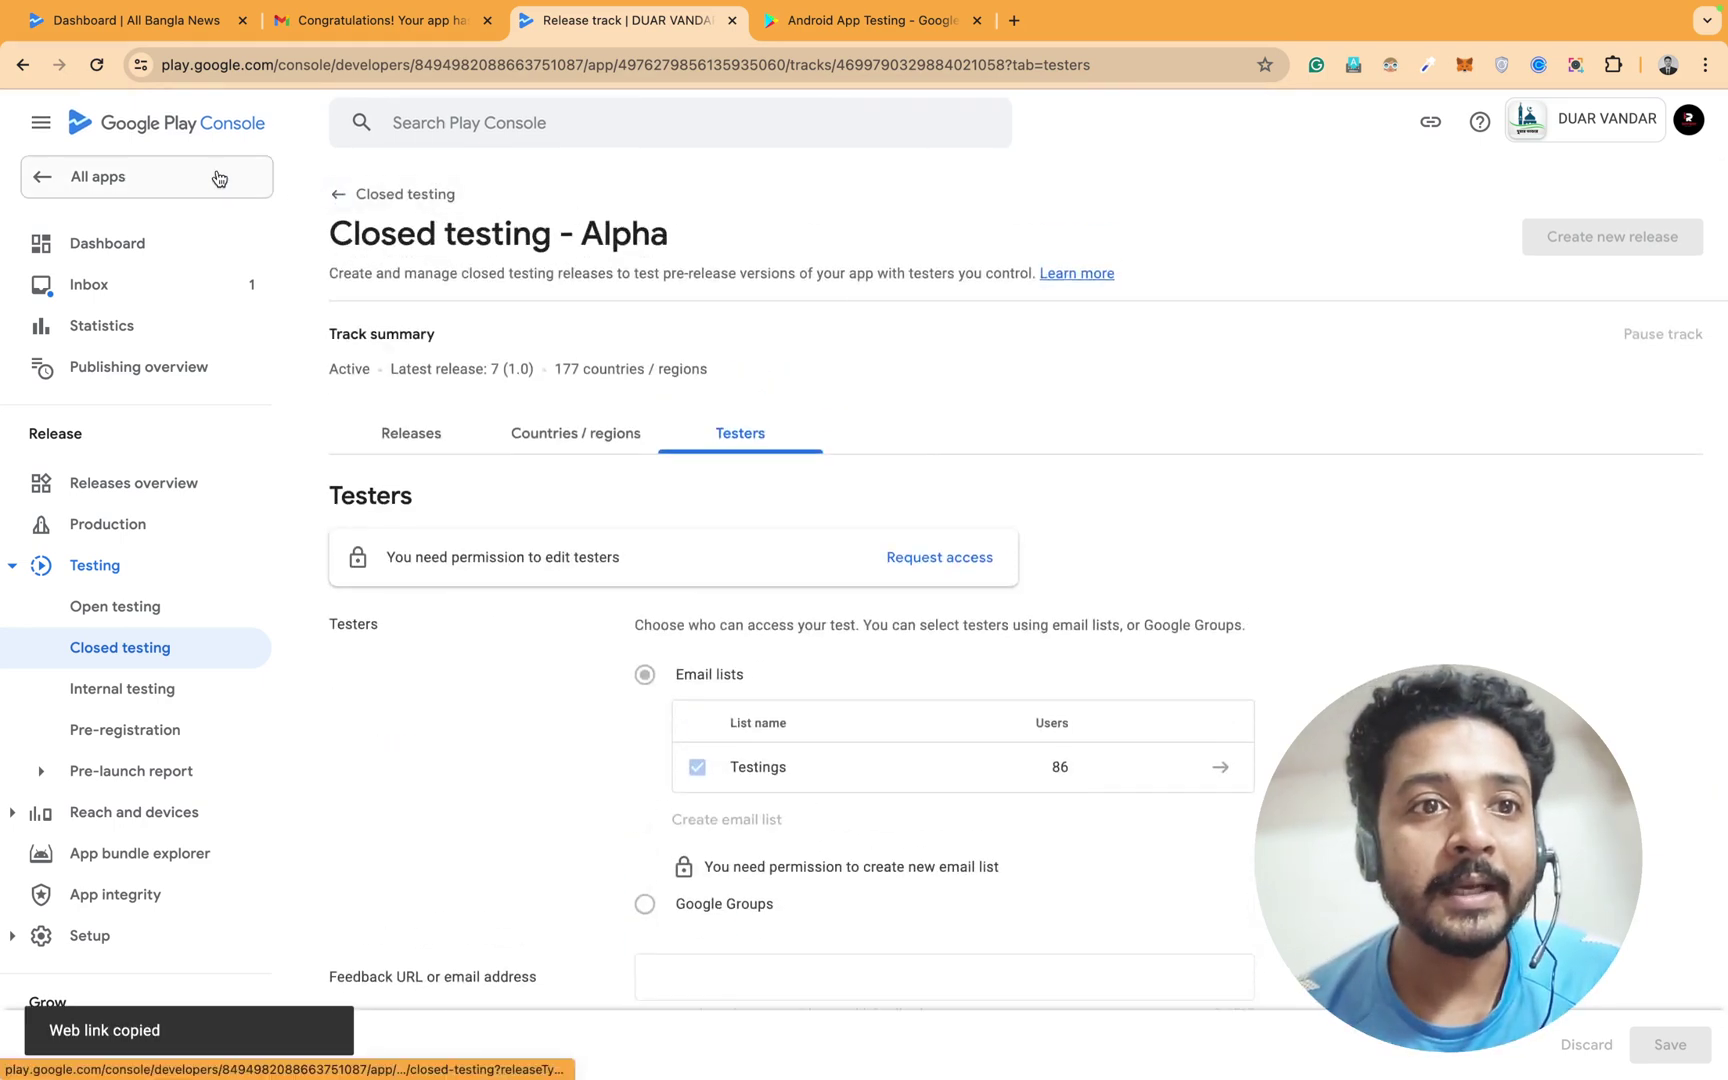
left_click(219, 178)
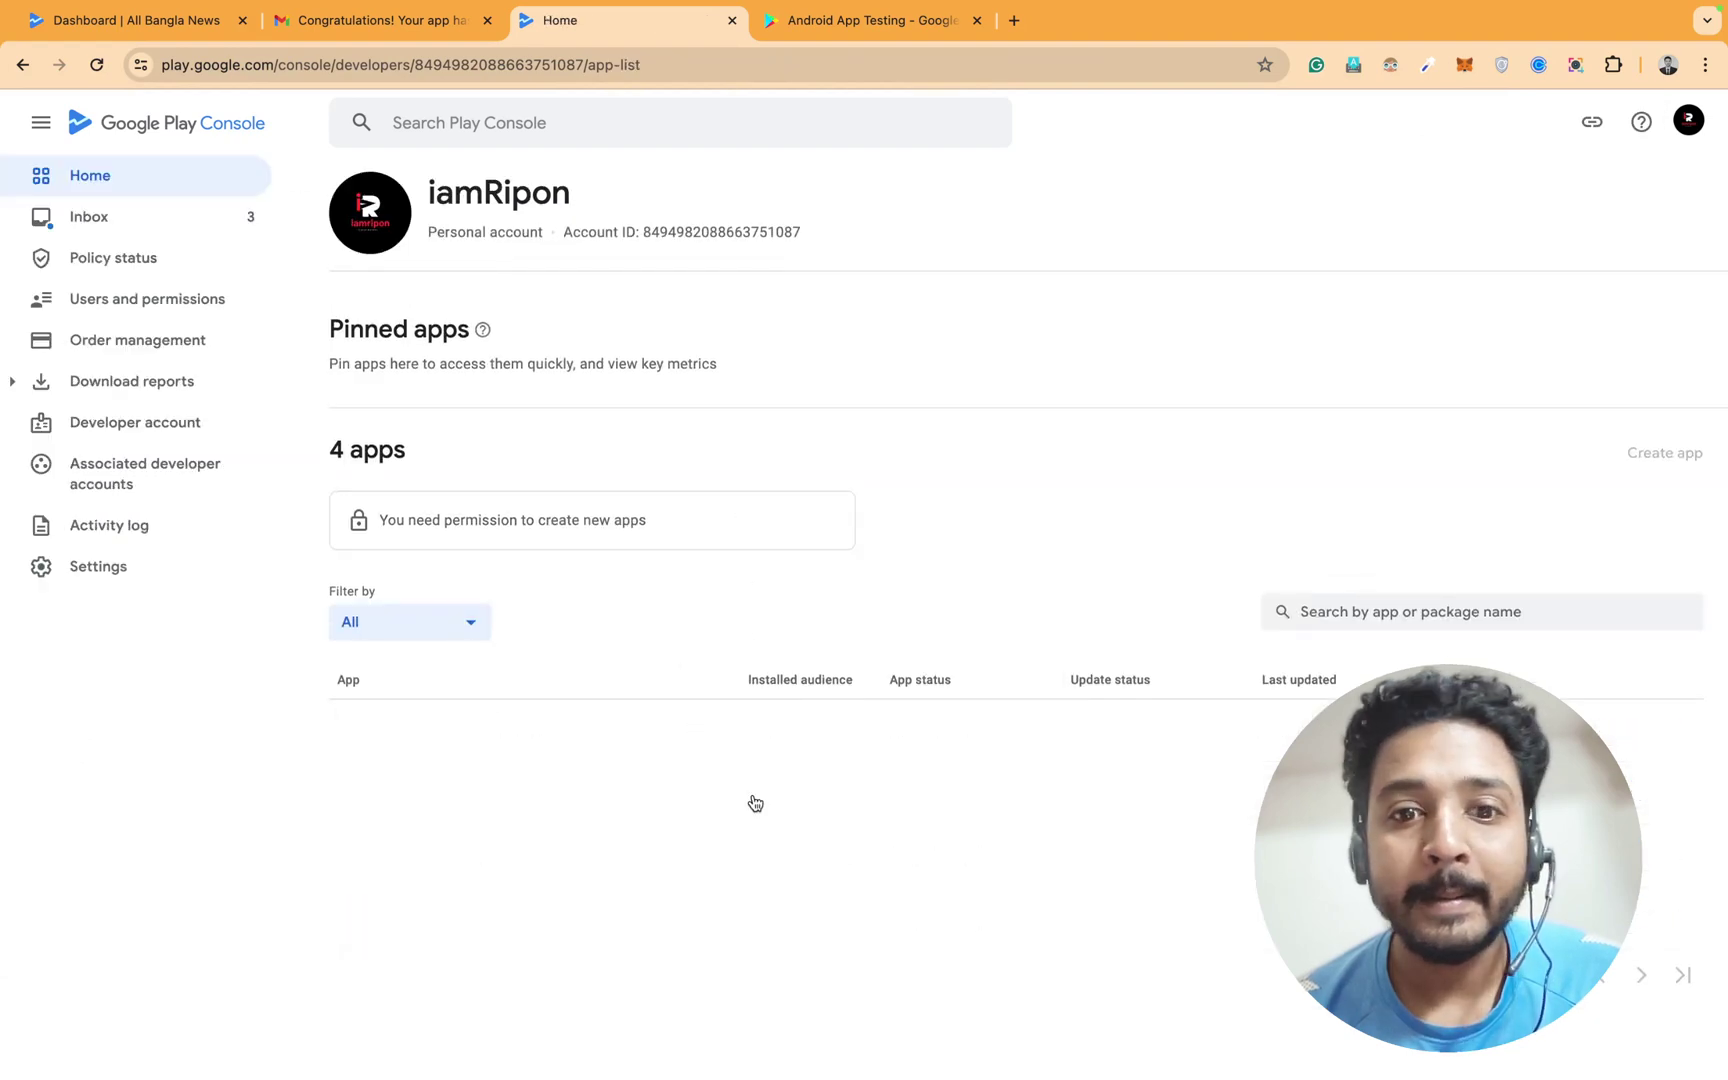
left_click(677, 798)
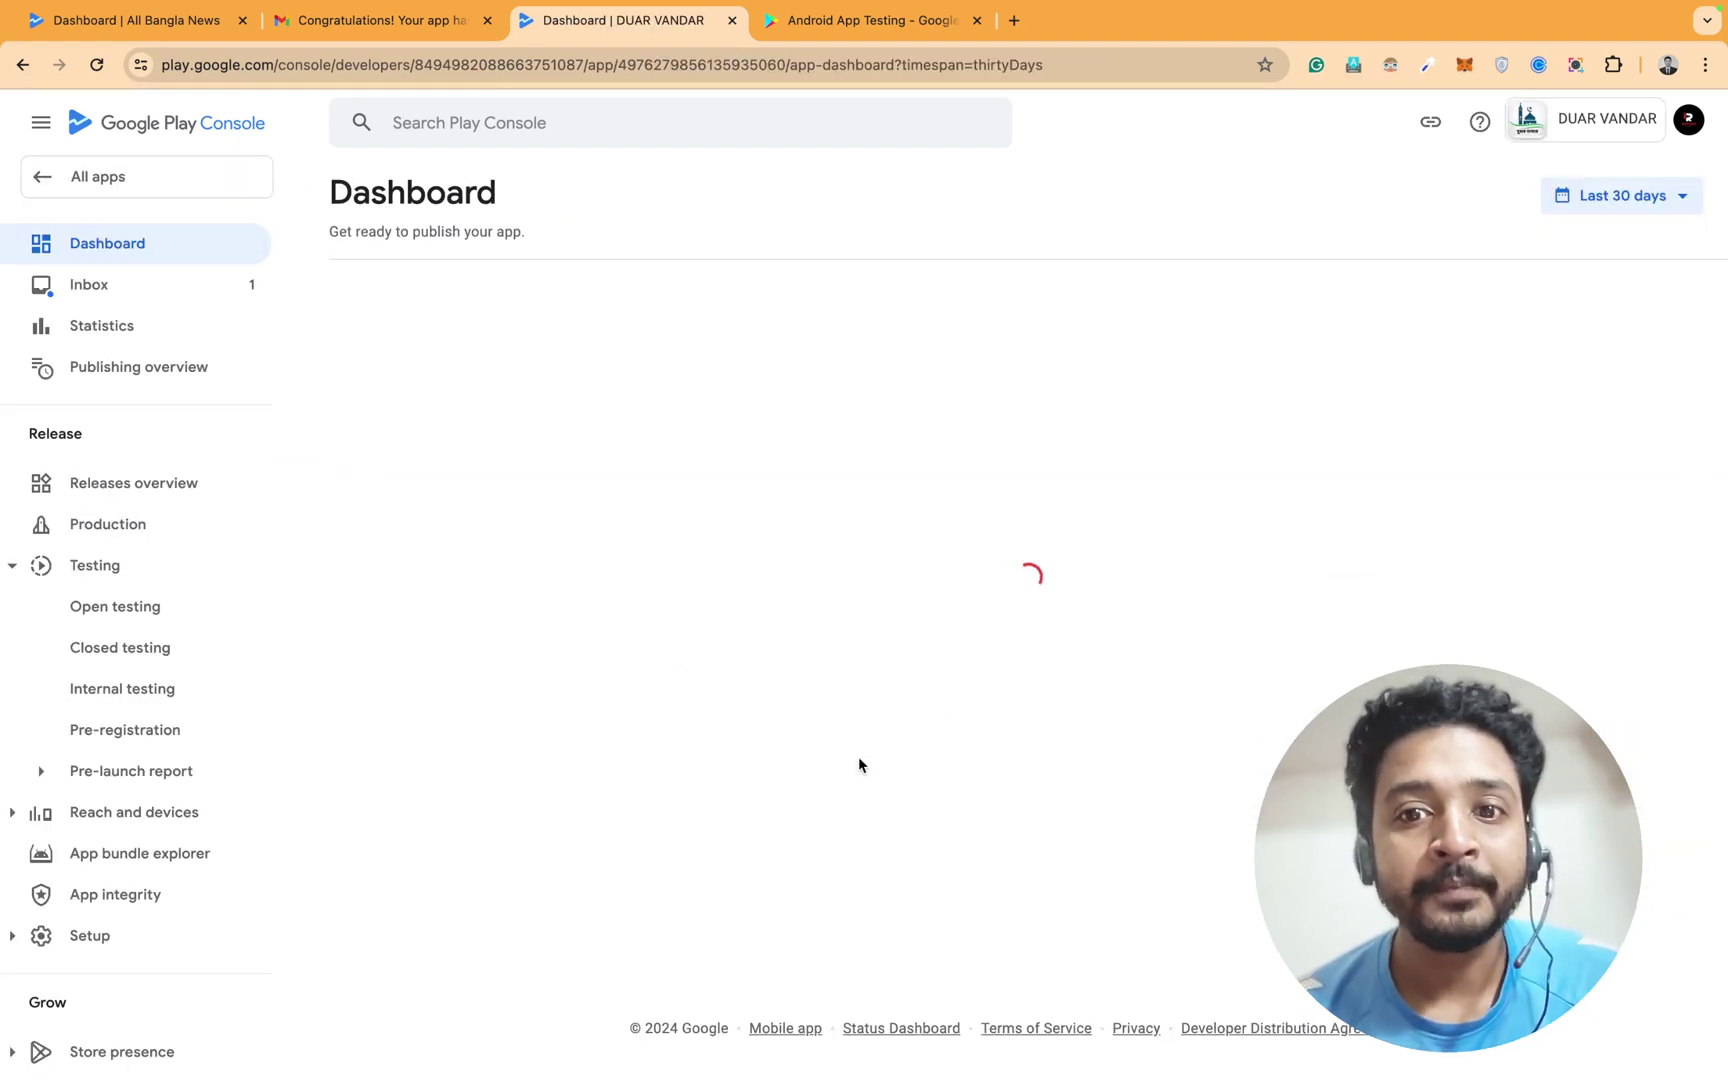
scroll(859, 756, "down", 2)
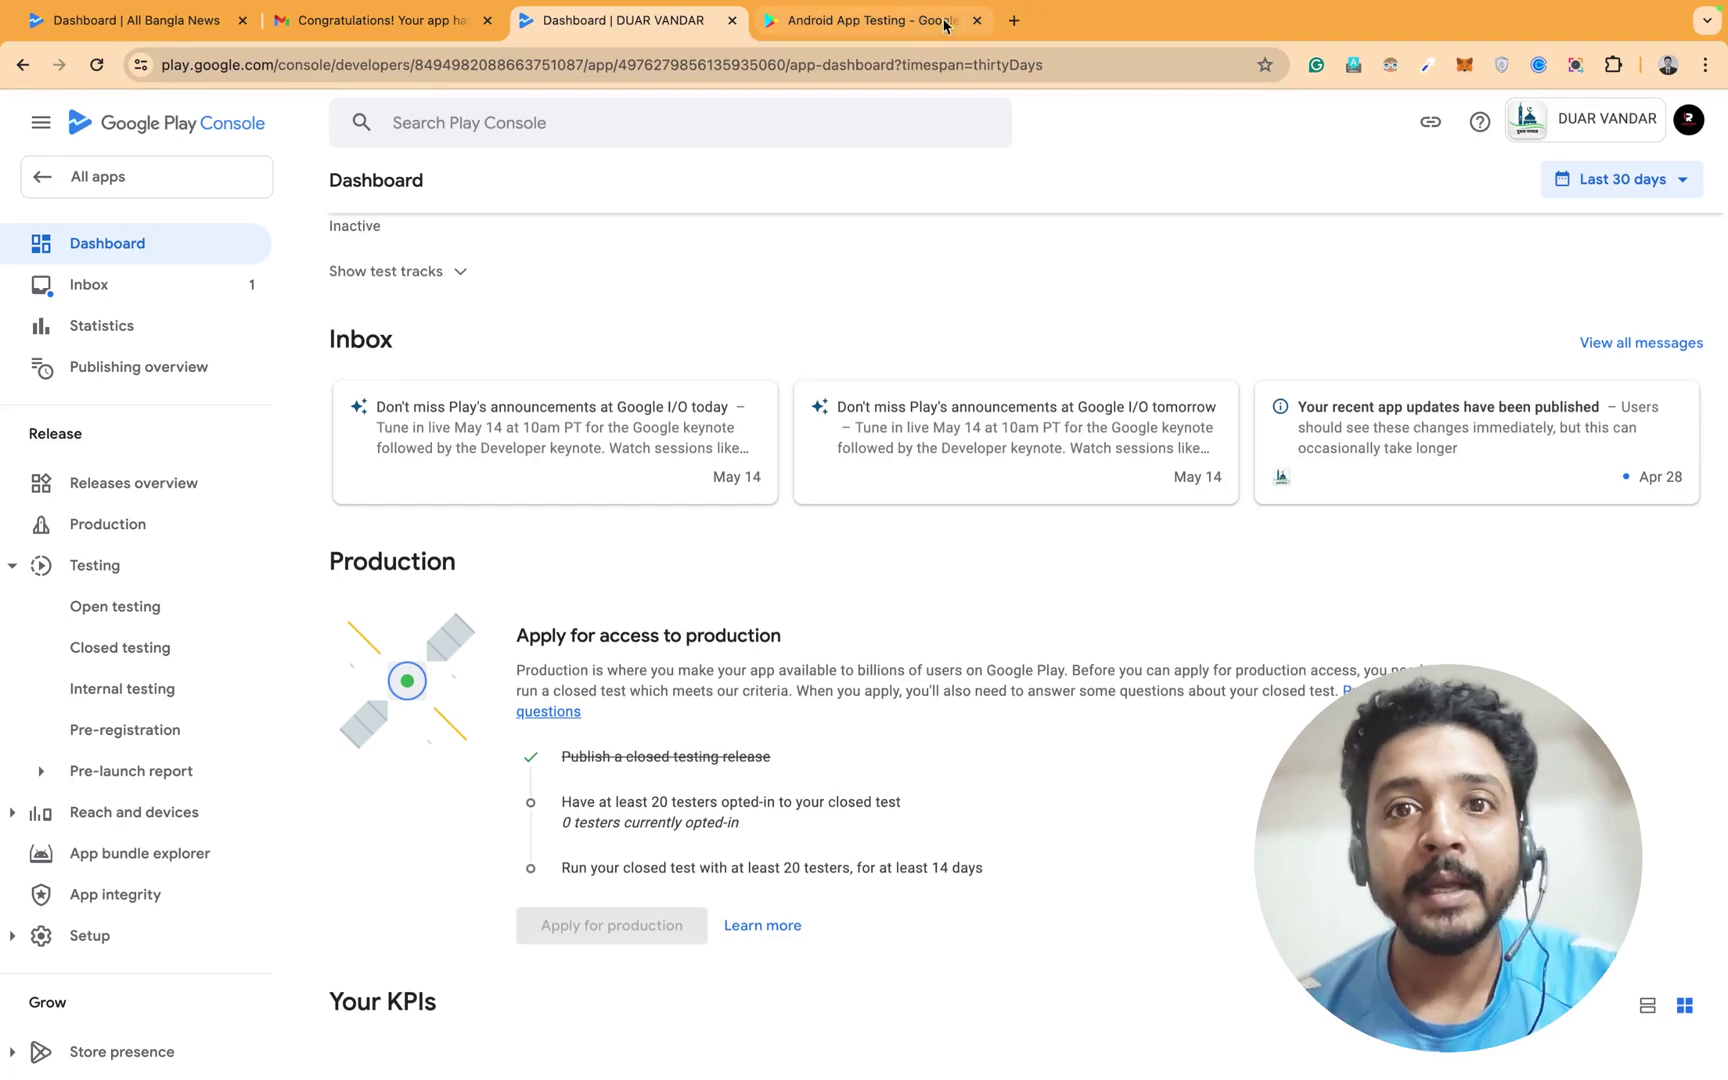
Load the copied DUAR VANDAR opt-in link in the testing tab and choose BECOME A TESTER
left_click(912, 28)
left_click(729, 80)
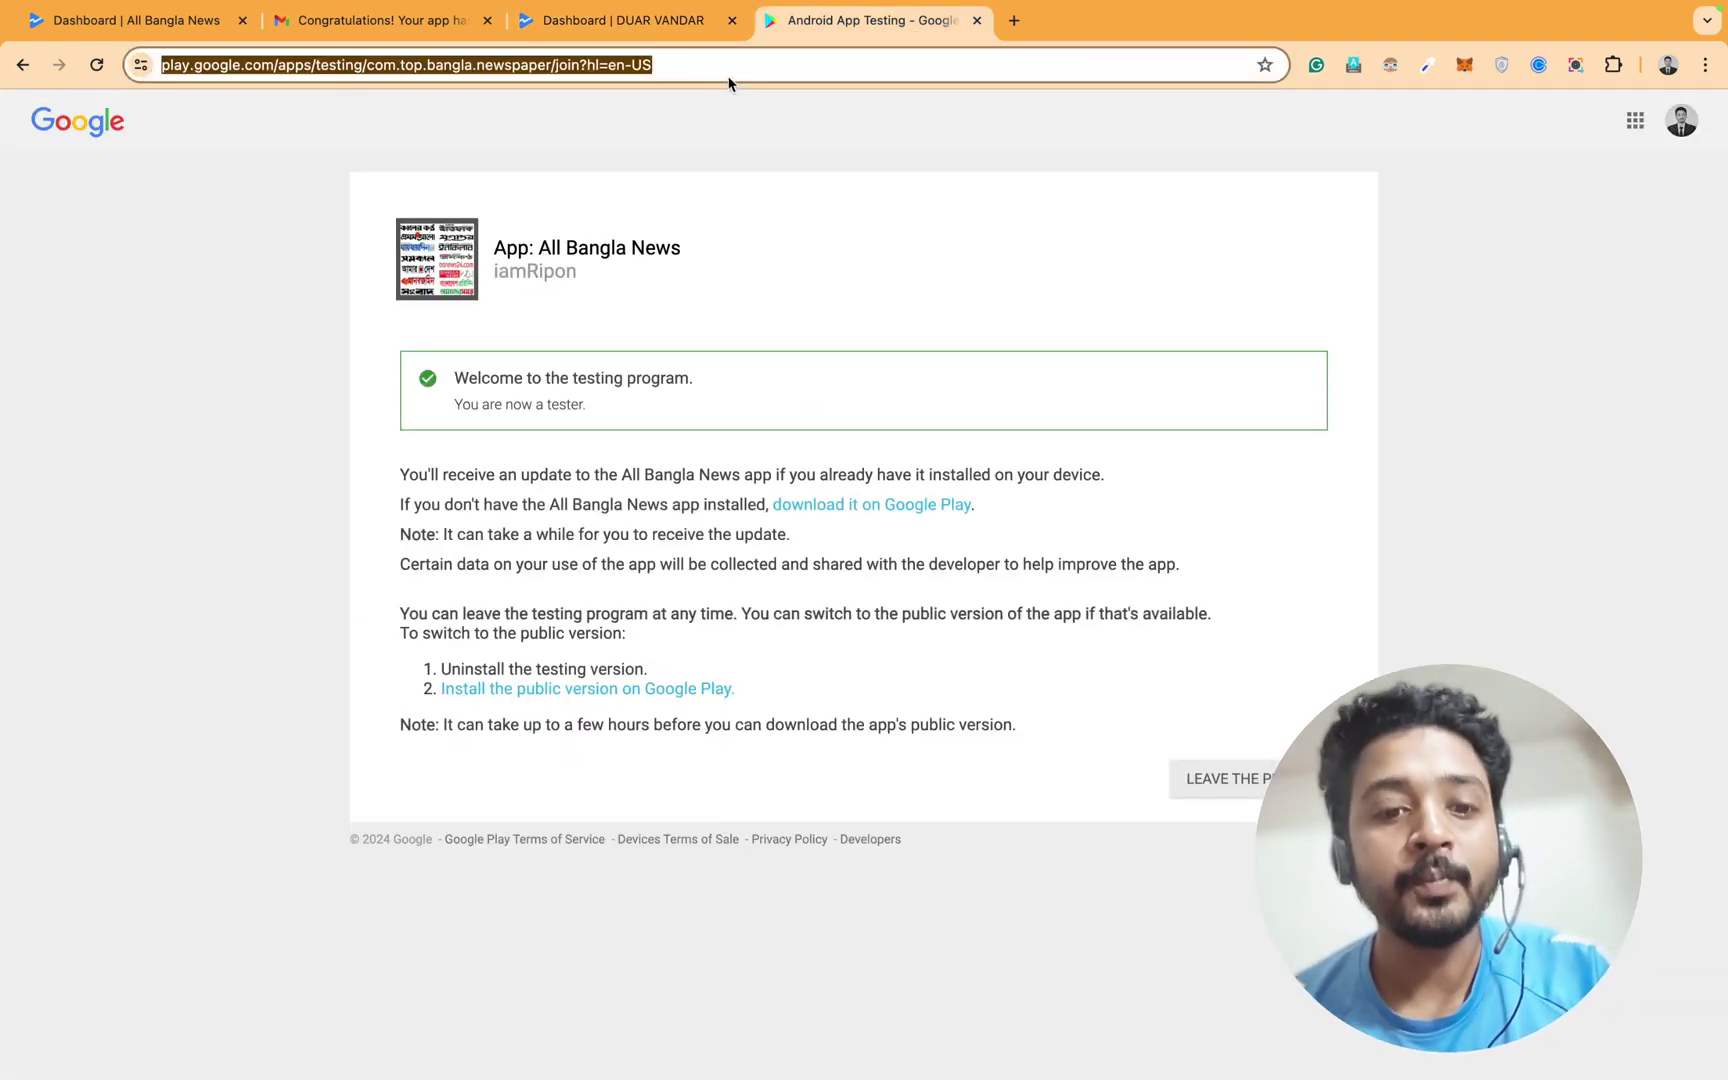
type("https://play.google.com/apps/testing/com.daily.dua.amol")
key("Return")
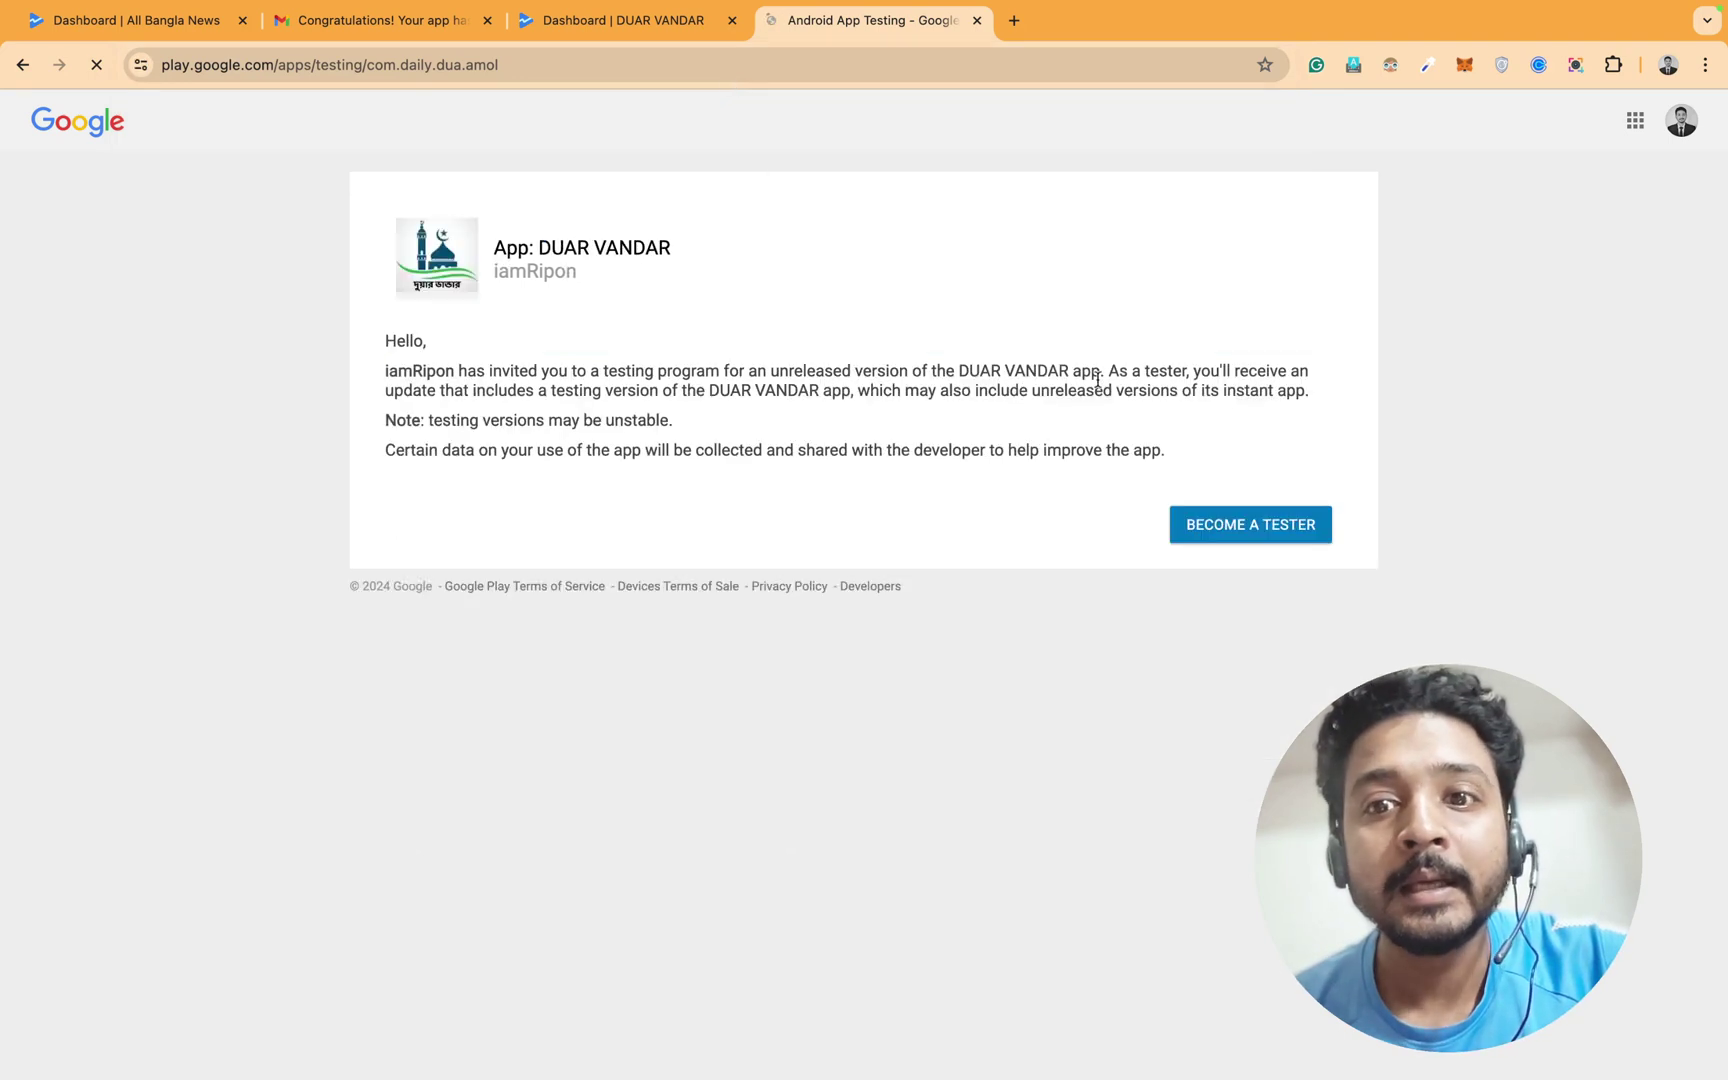
left_click(1259, 539)
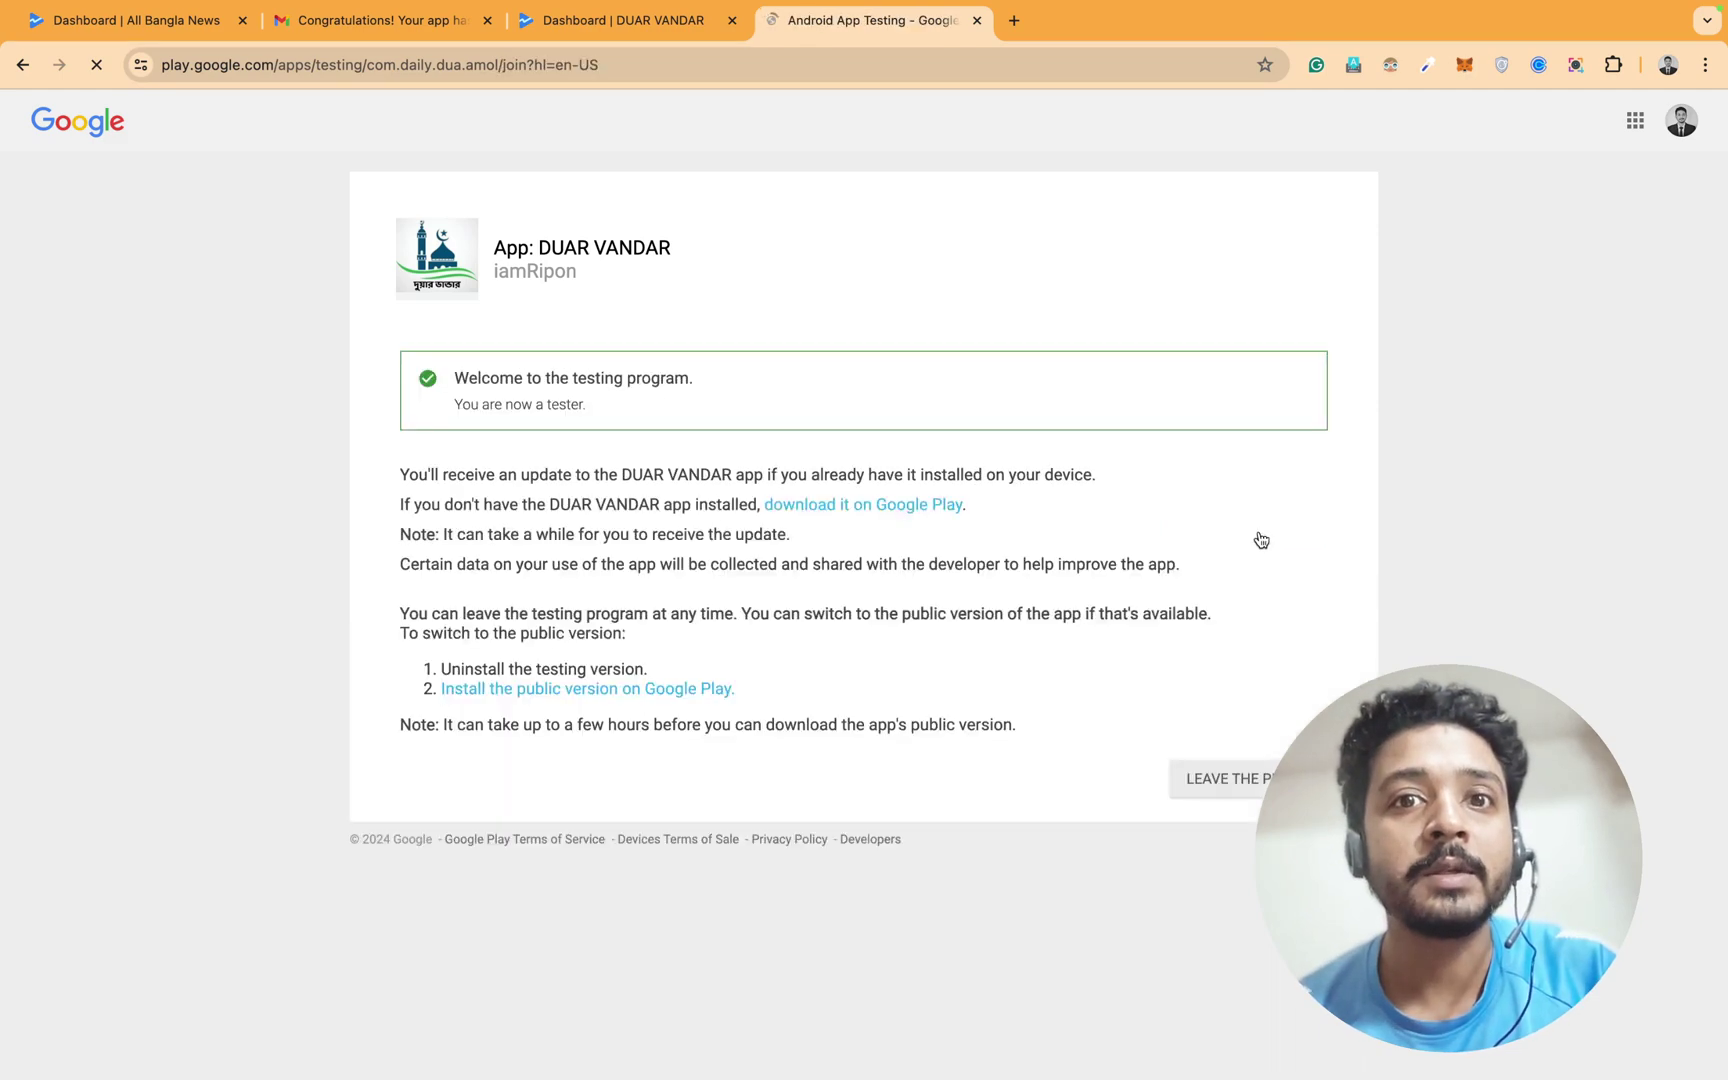
Reload the DUAR VANDAR dashboard until it shows 1 of 20 testers opted in
left_click(600, 25)
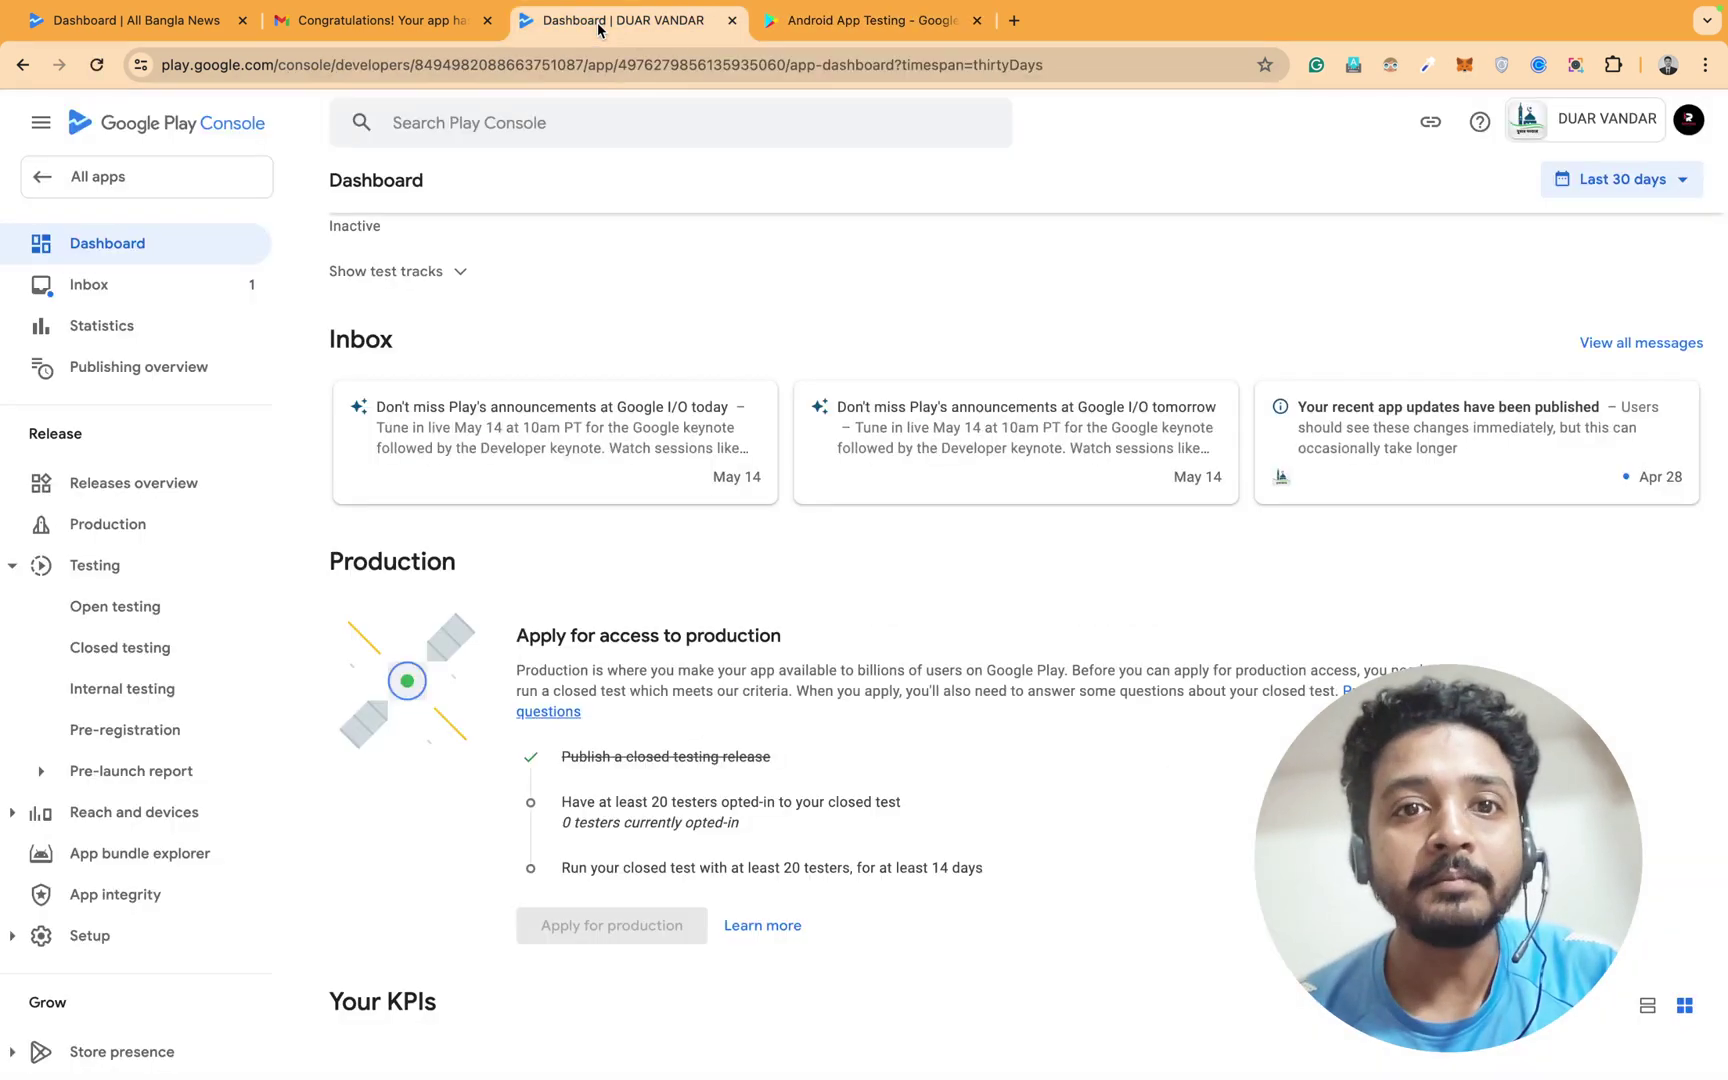
scroll(893, 636, "down", 1)
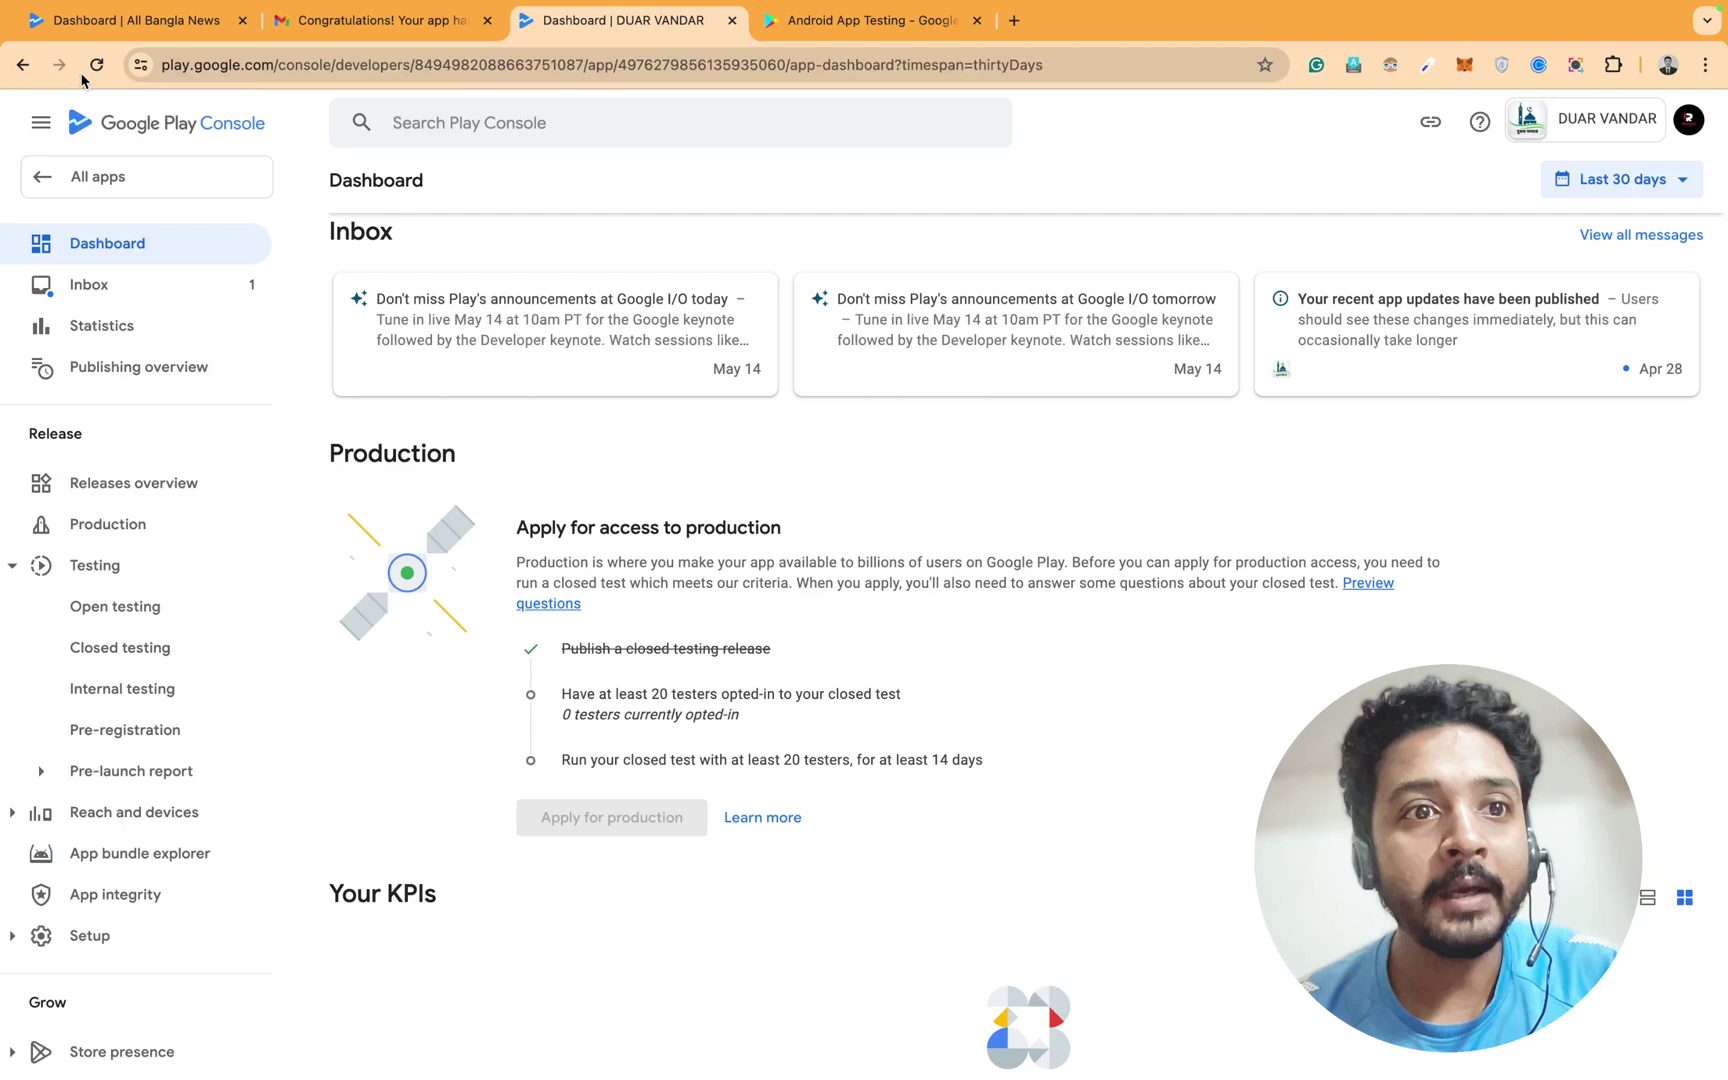
left_click(96, 64)
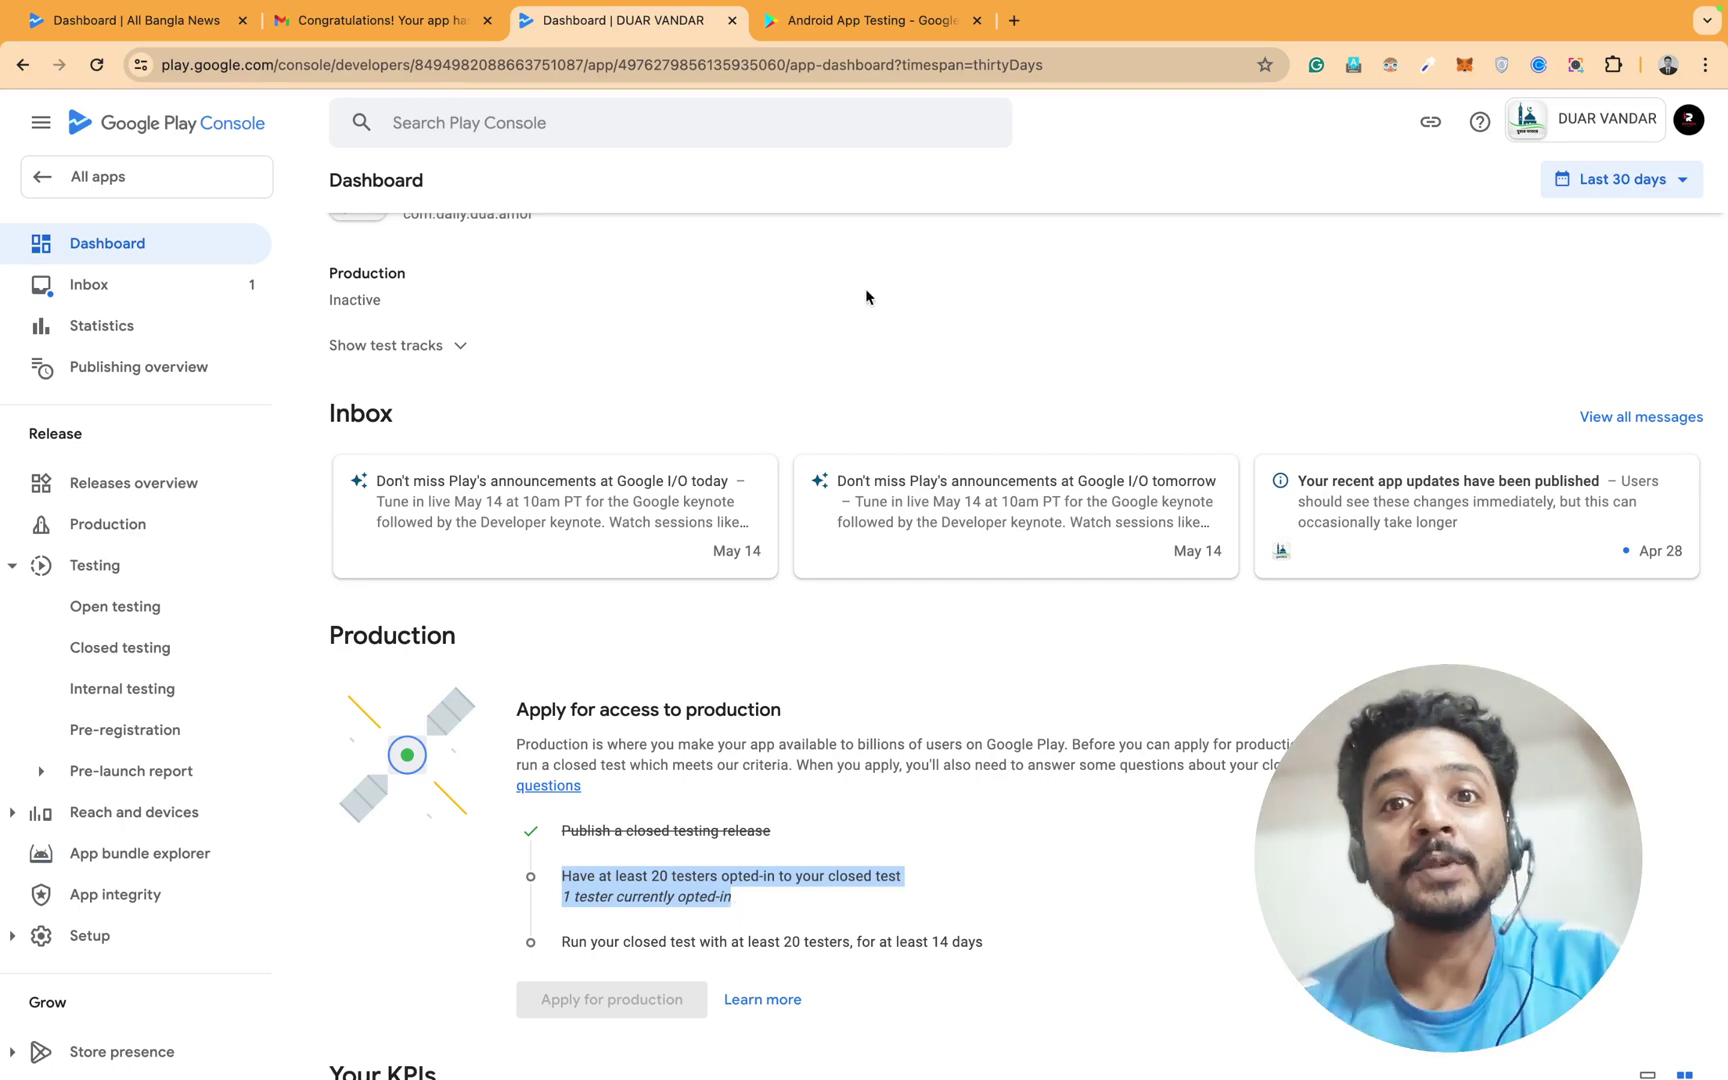
left_click(866, 14)
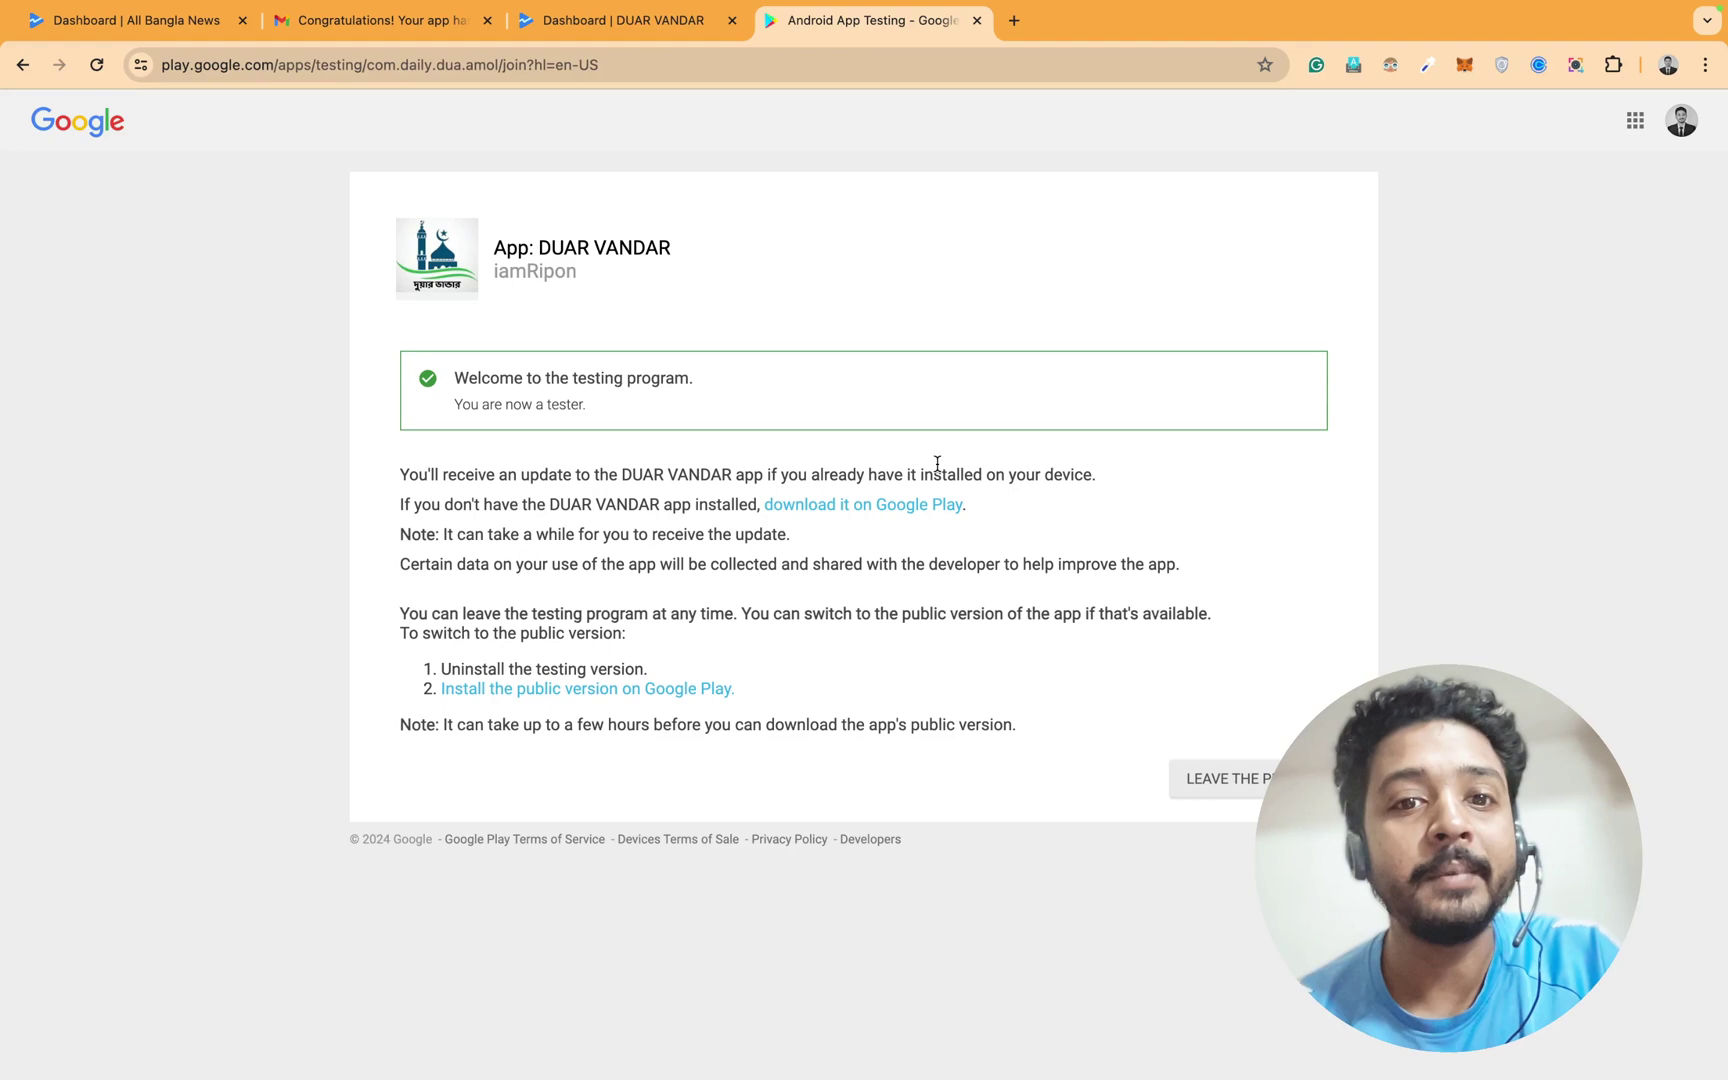
left_click(623, 20)
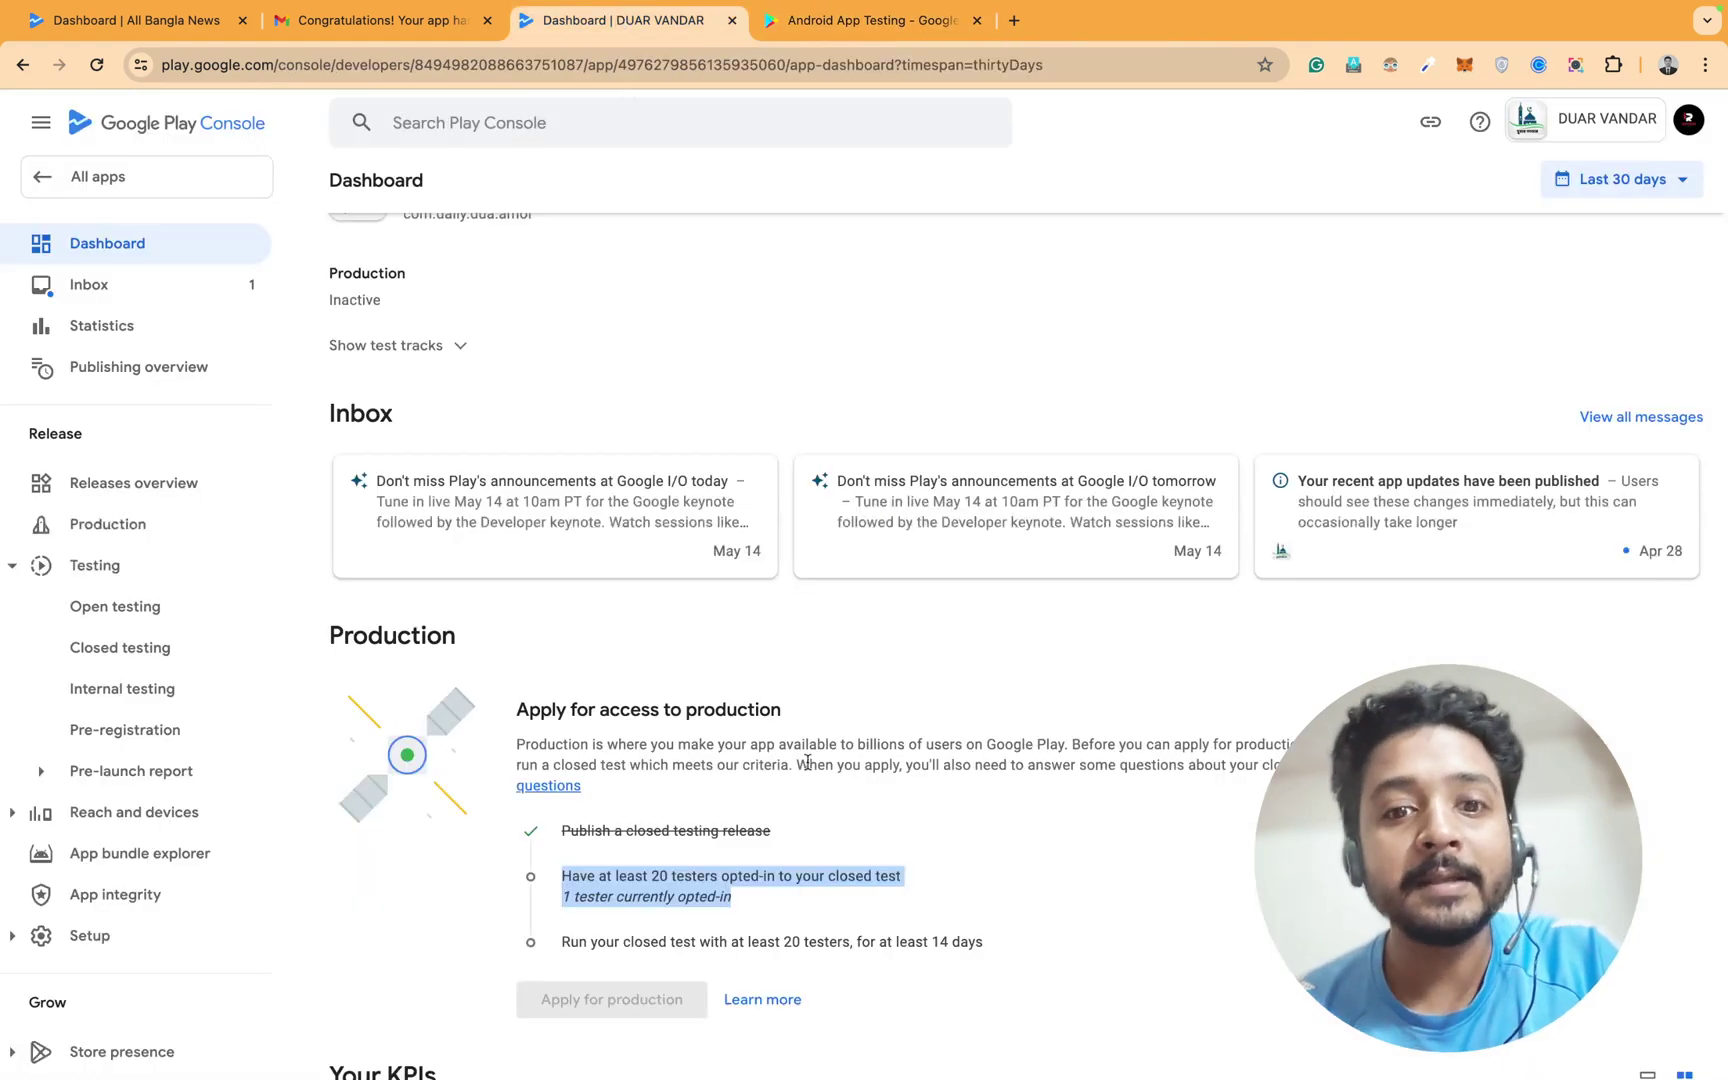
left_click(865, 806)
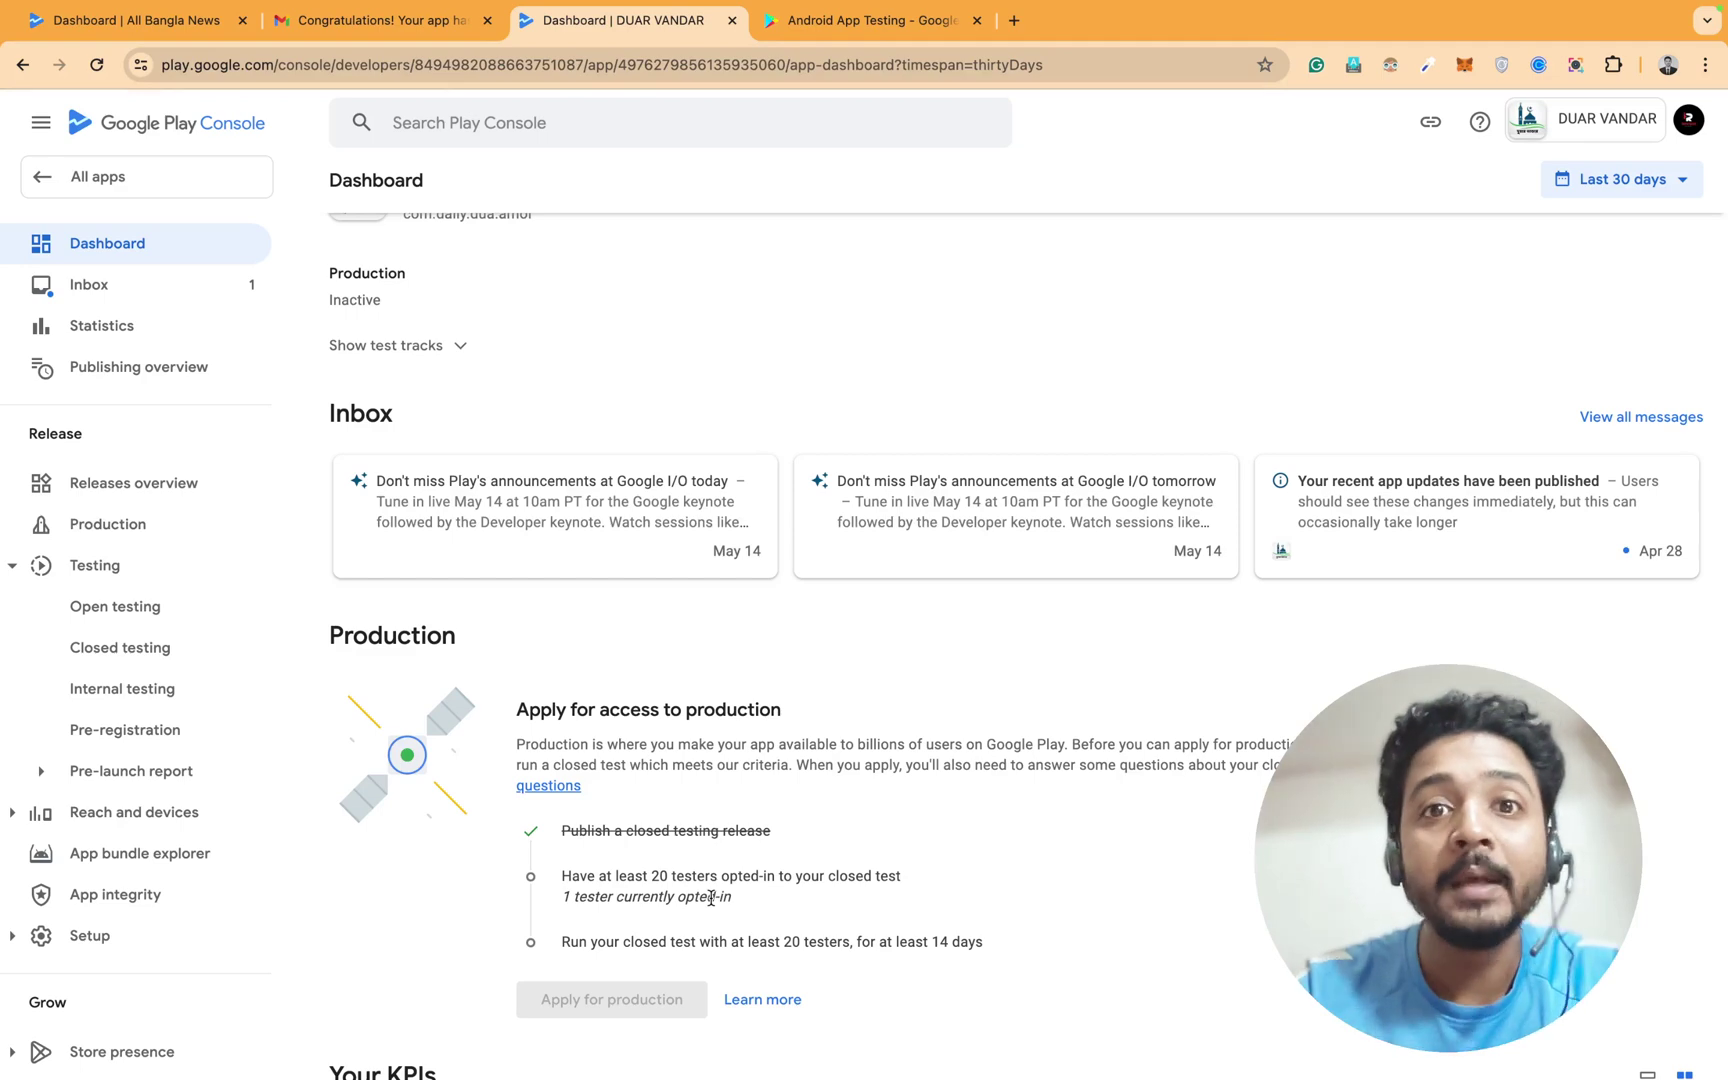
View the DUAR VANDAR store listing at 0+ downloads, then close it
left_click(842, 17)
left_click(830, 511)
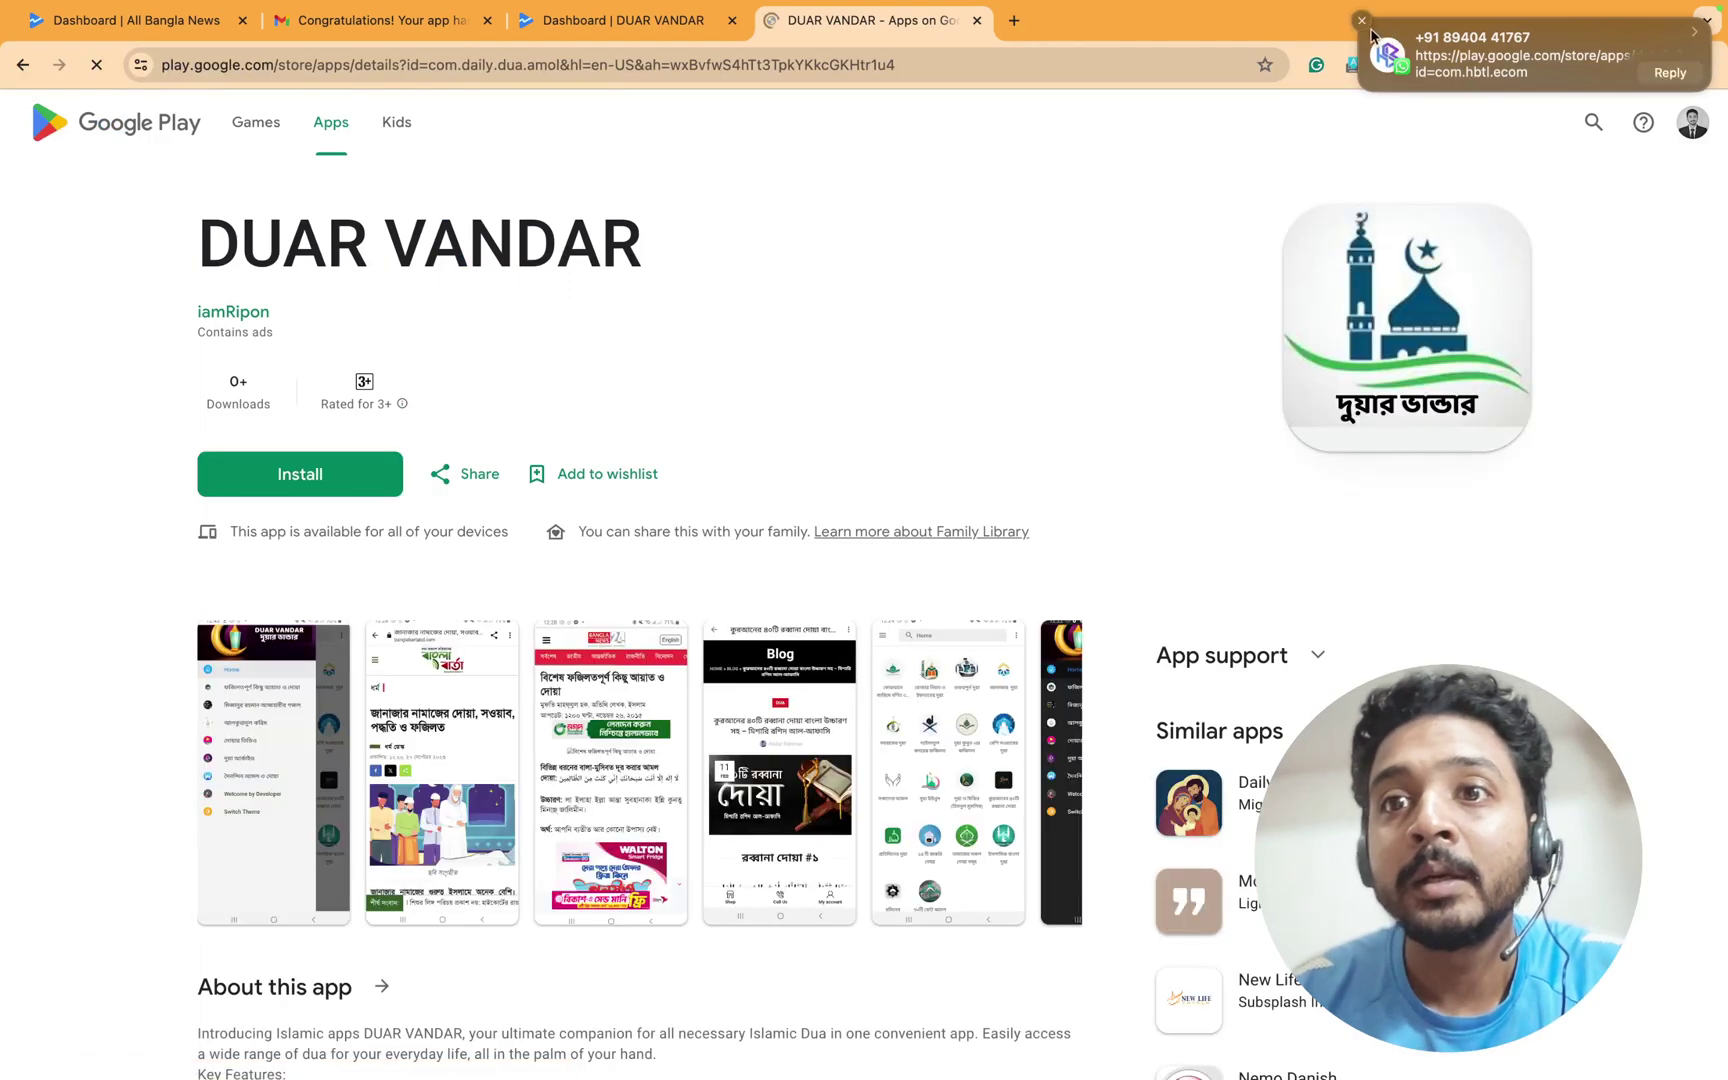
left_click(1361, 20)
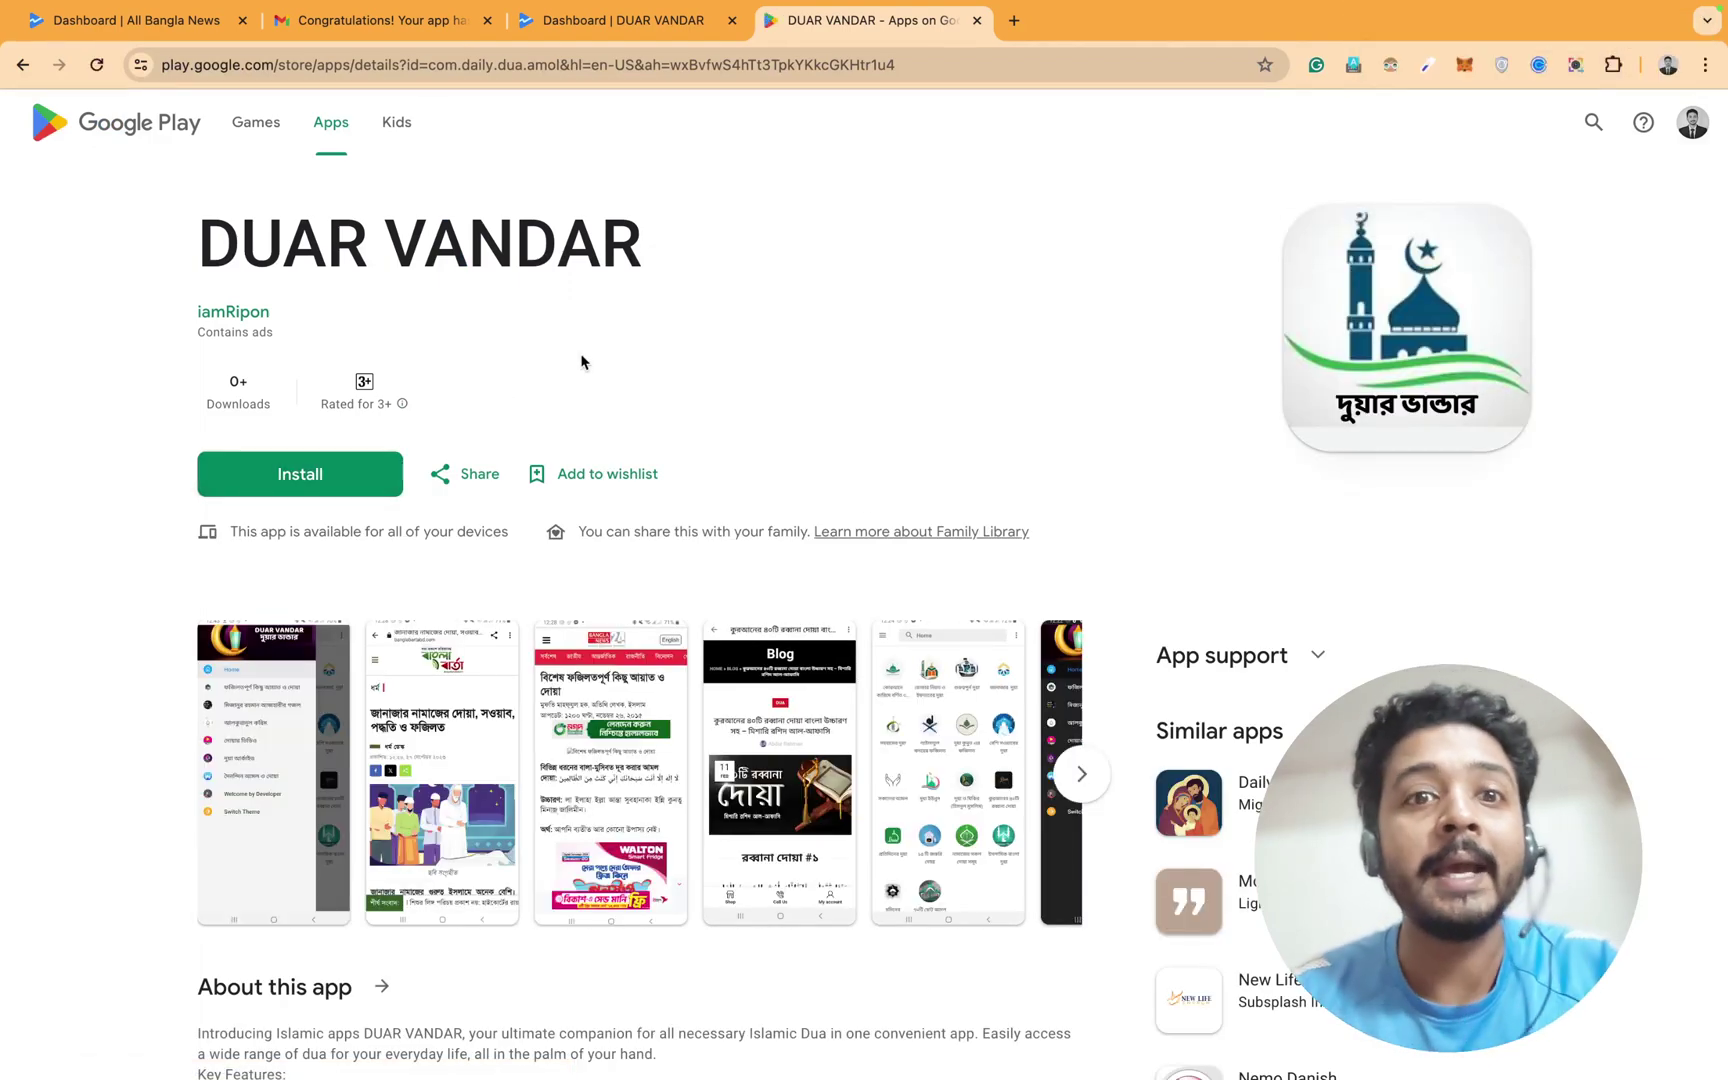
left_click(977, 20)
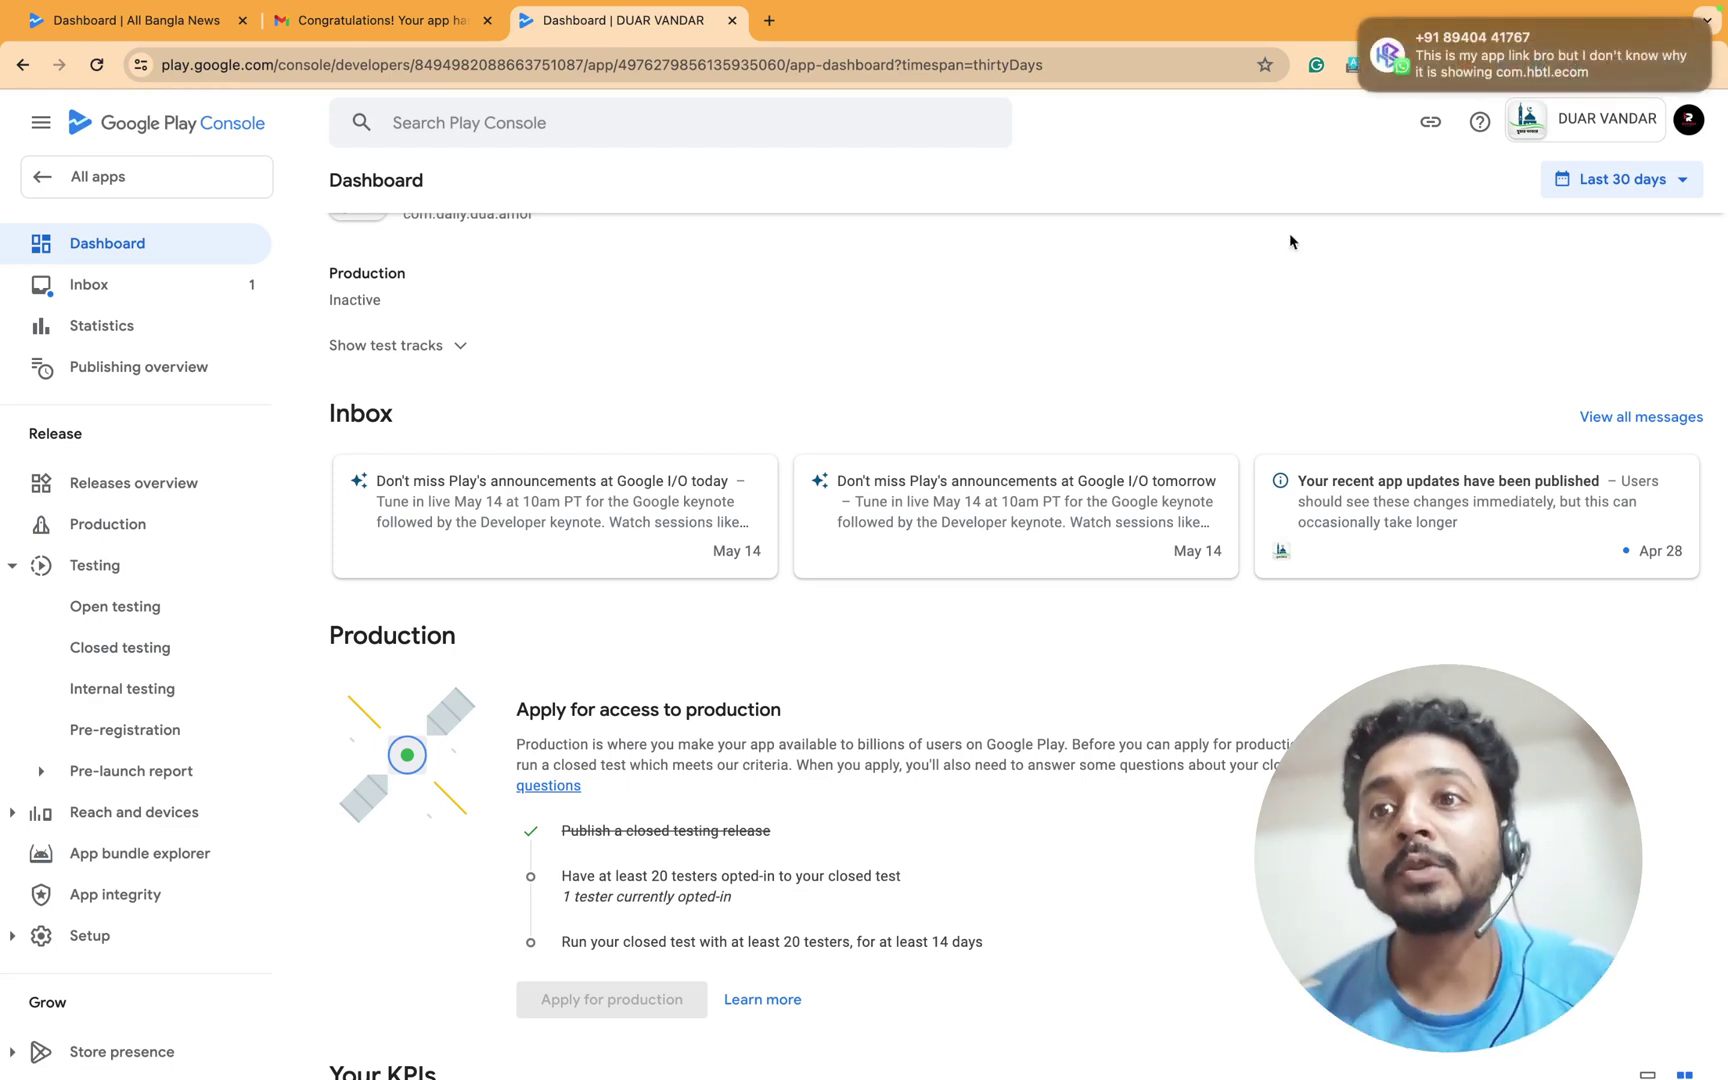
mouse_move(1354, 32)
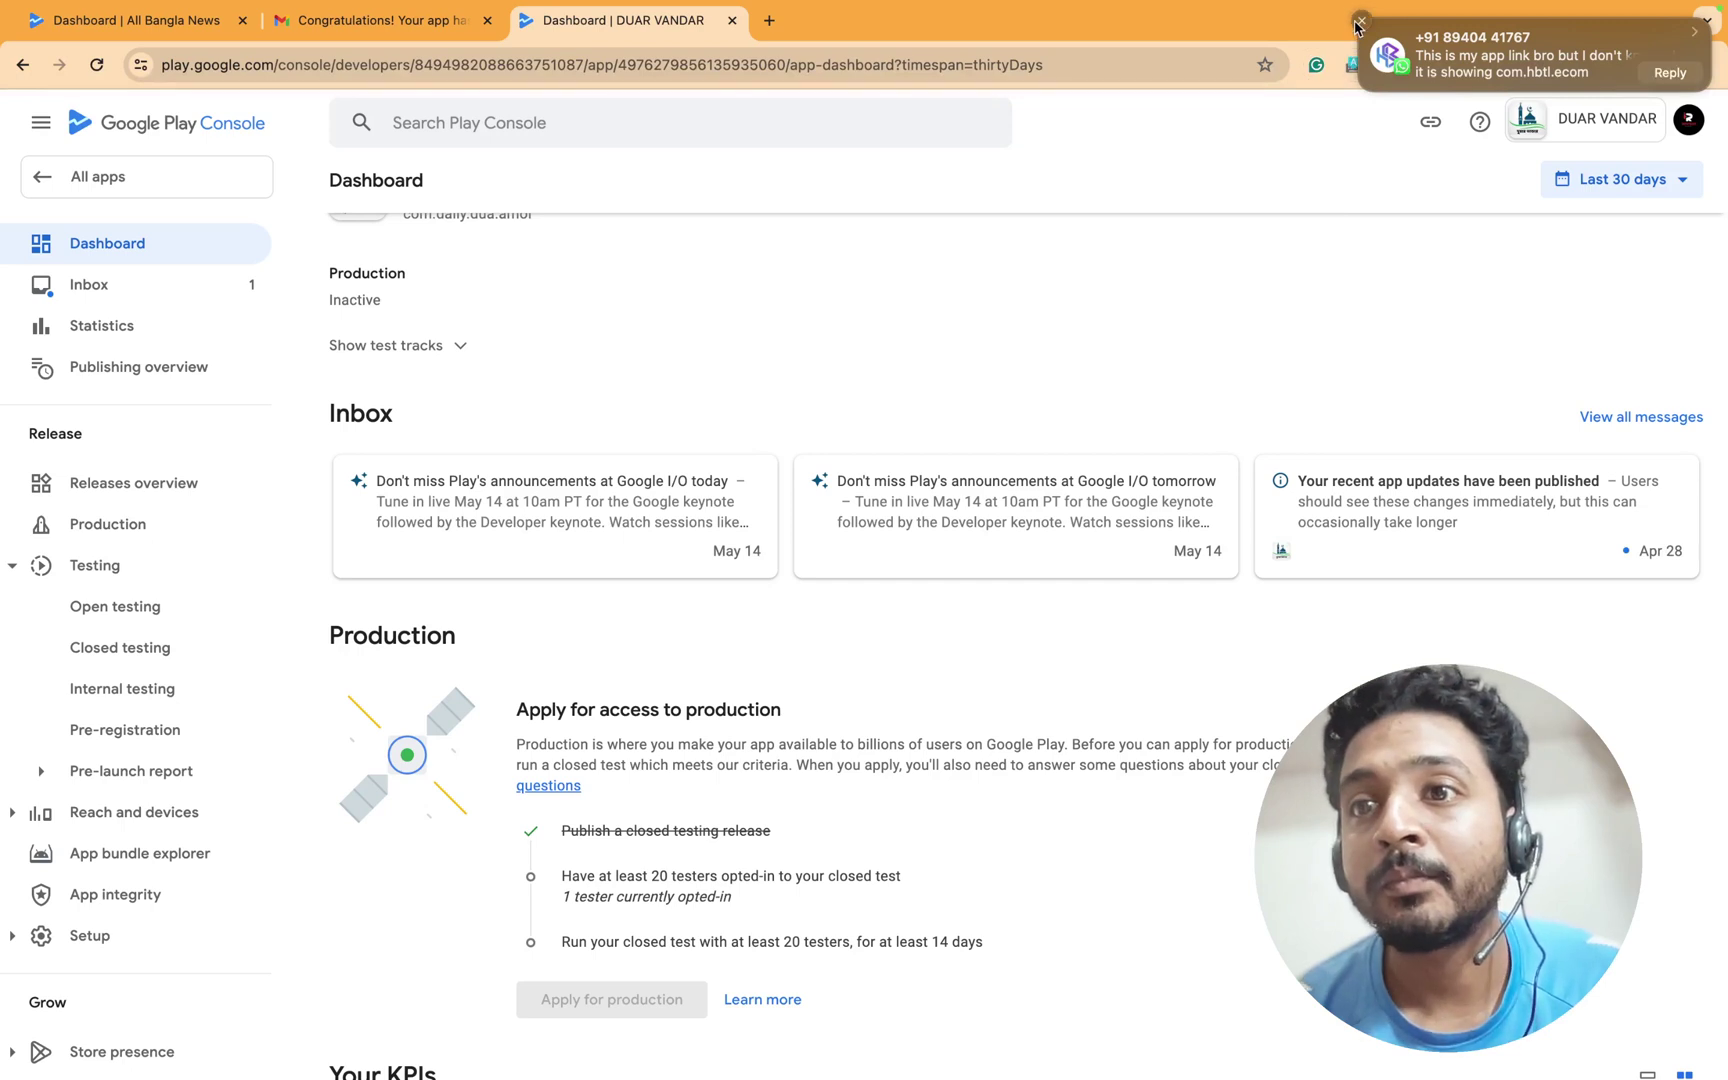
left_click(1359, 22)
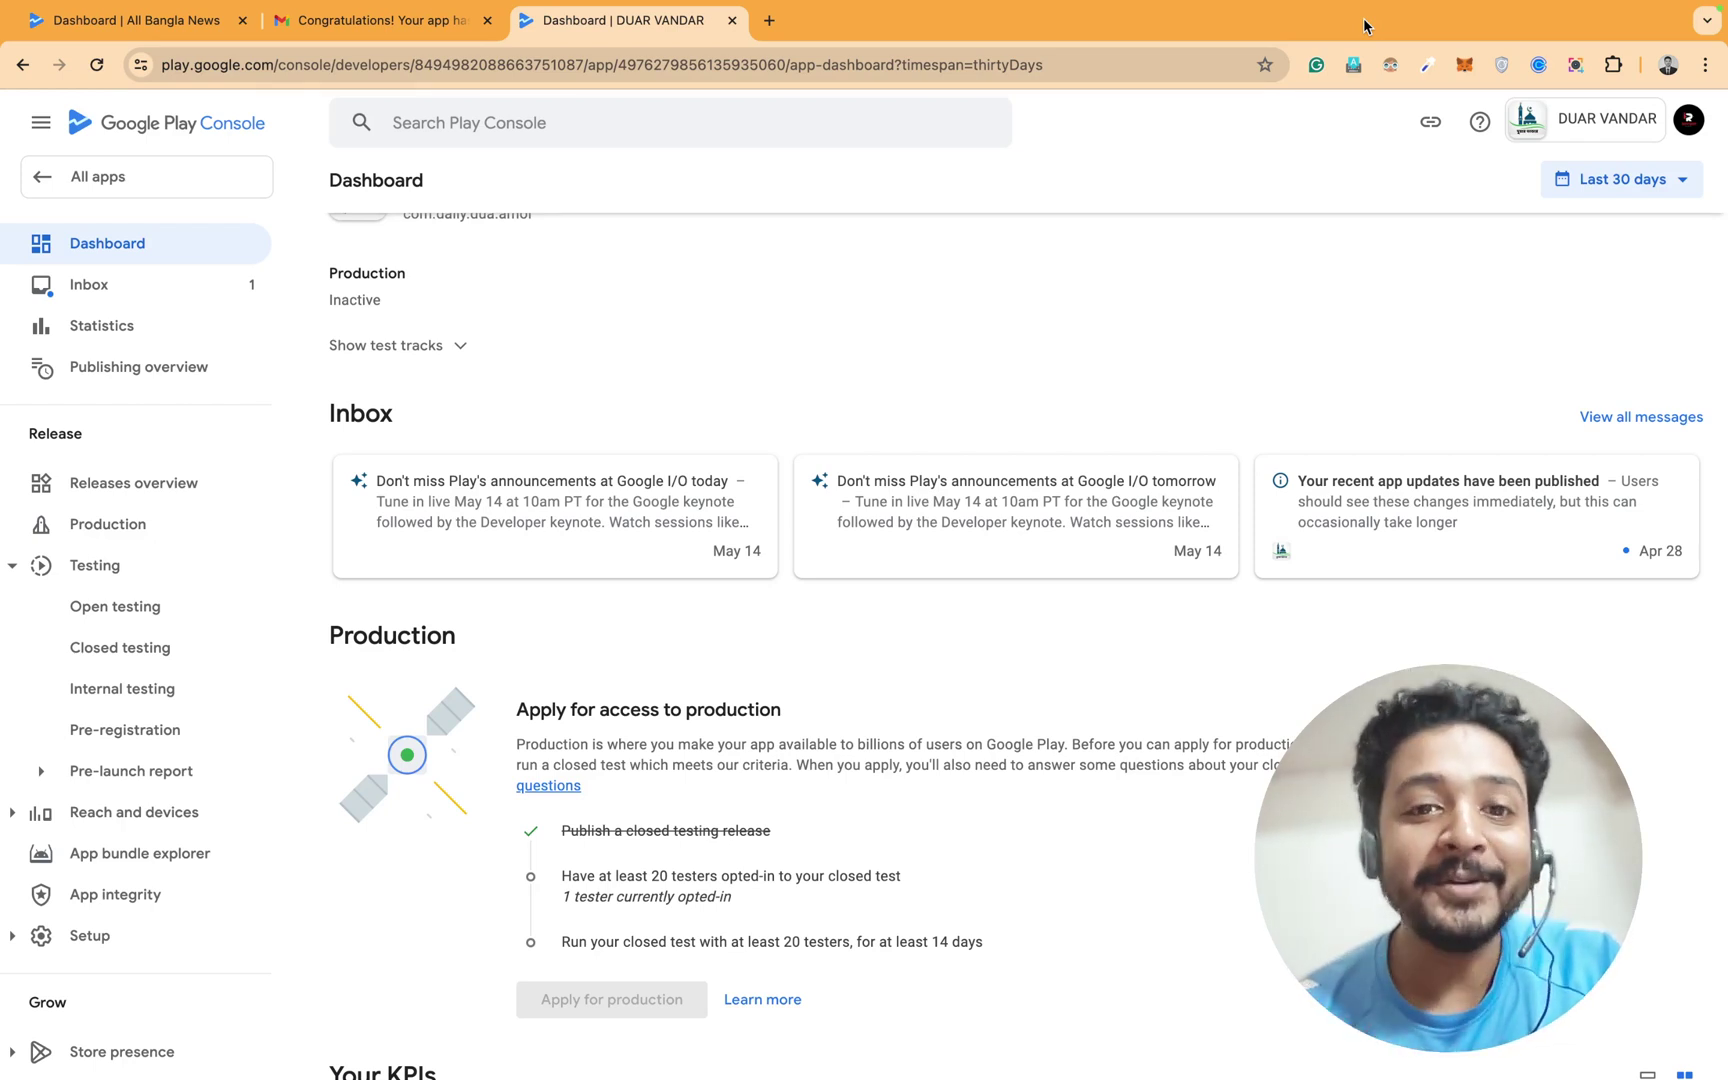
scroll(1160, 634, "down", 3)
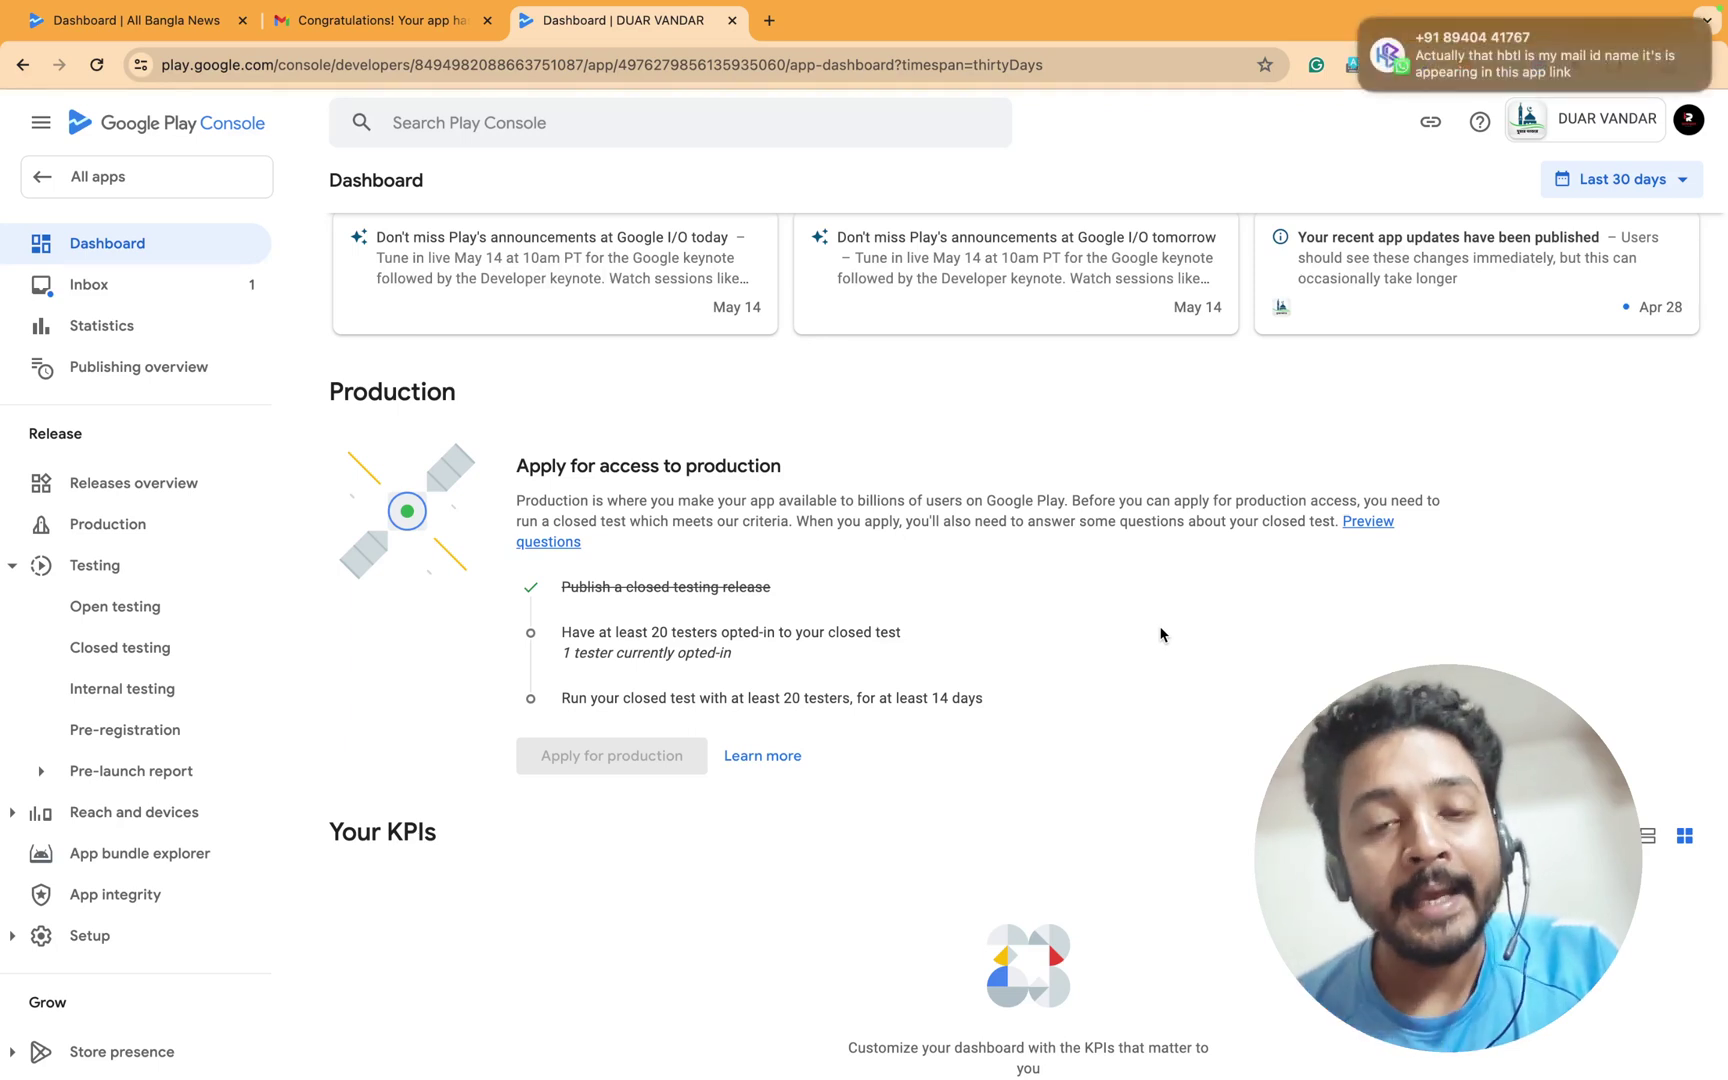
mouse_move(1405, 25)
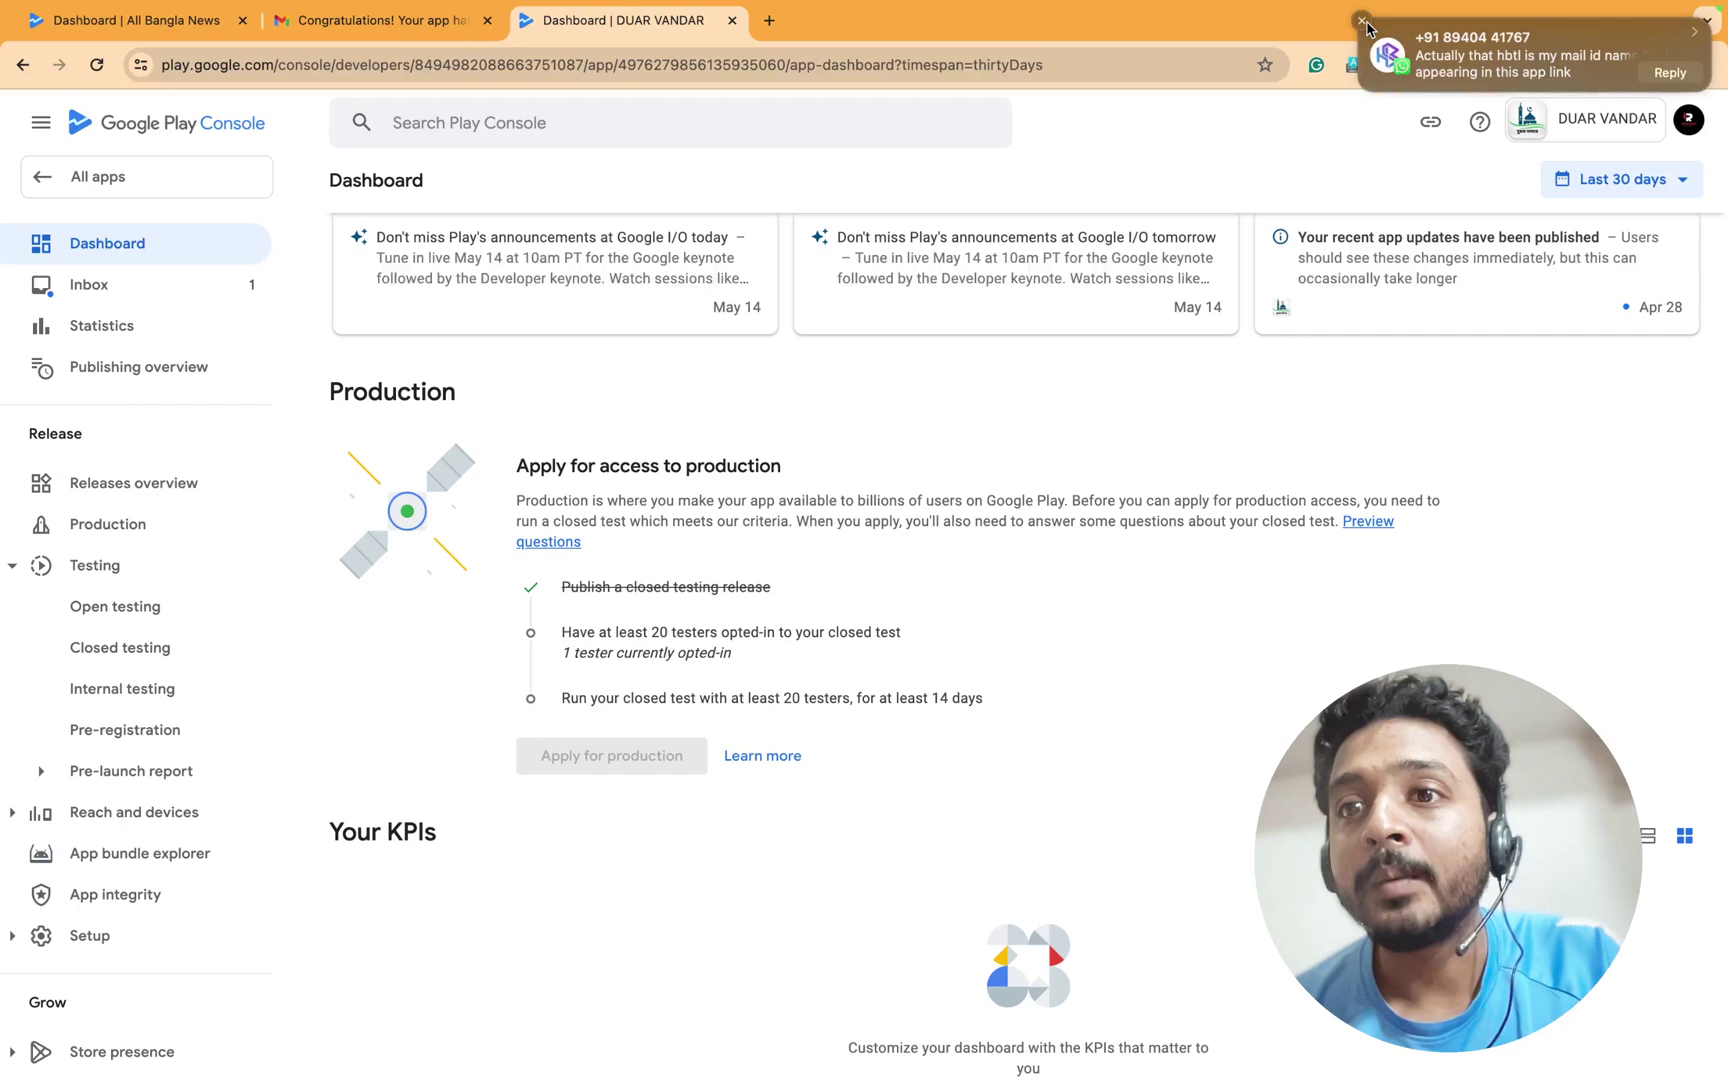
left_click(1364, 22)
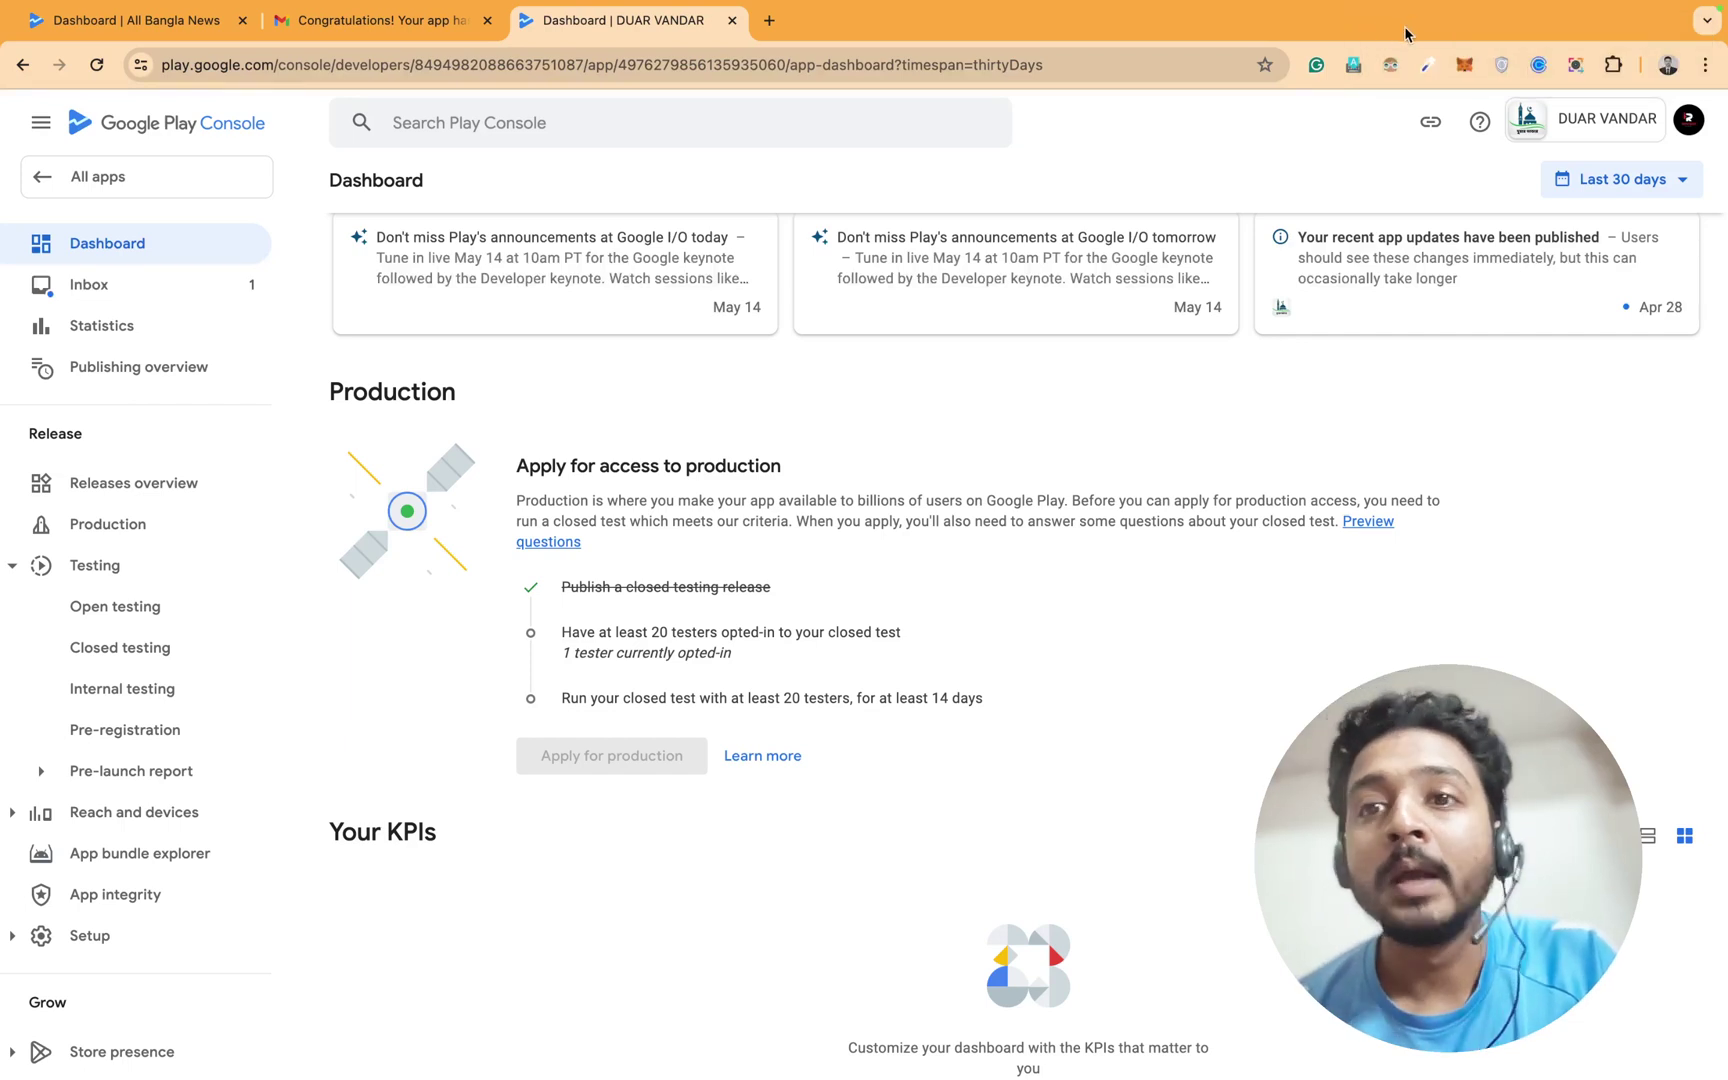